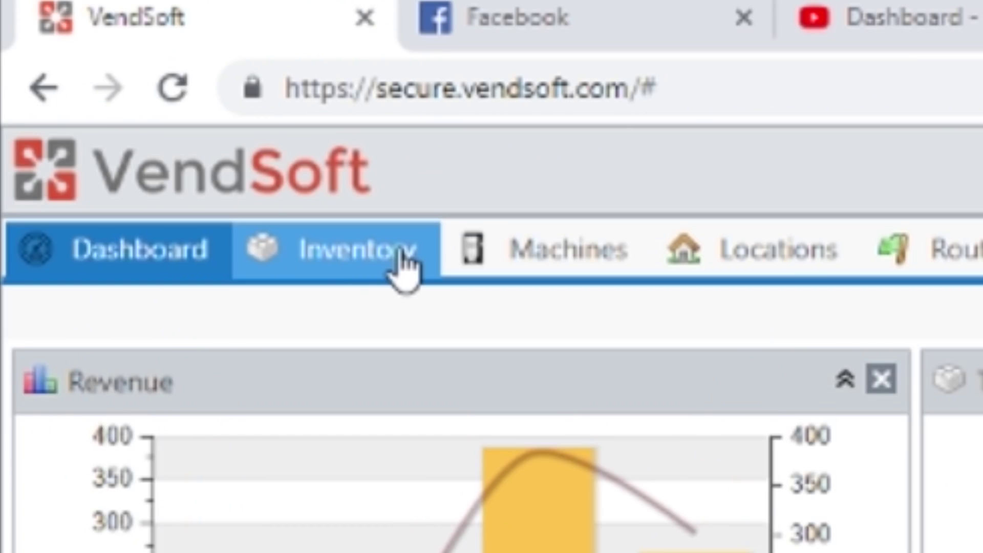
From the Inventory list, start a new product and clear its suggested code 70
{"action": "left_click", "coordinate": [143, 95]}
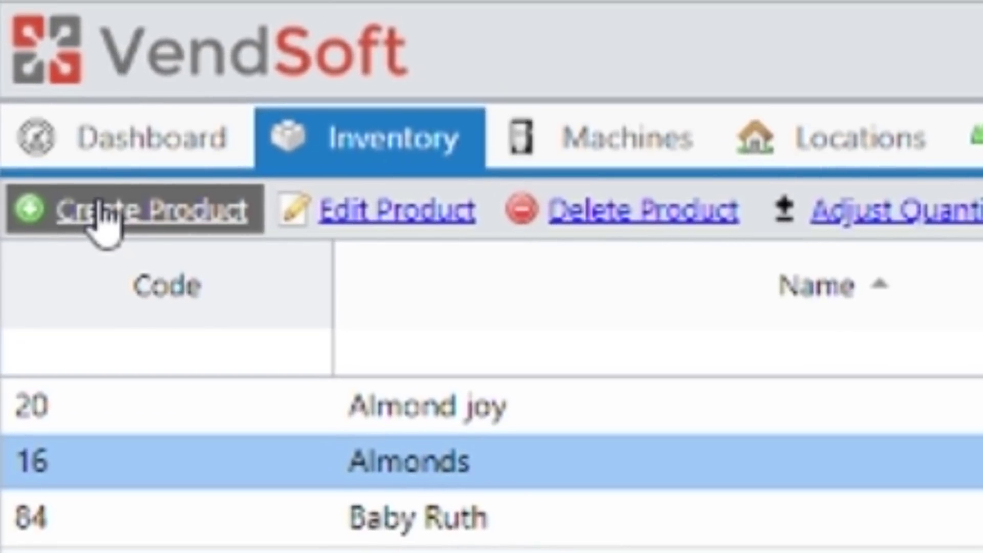
{"action": "left_click", "coordinate": [101, 210]}
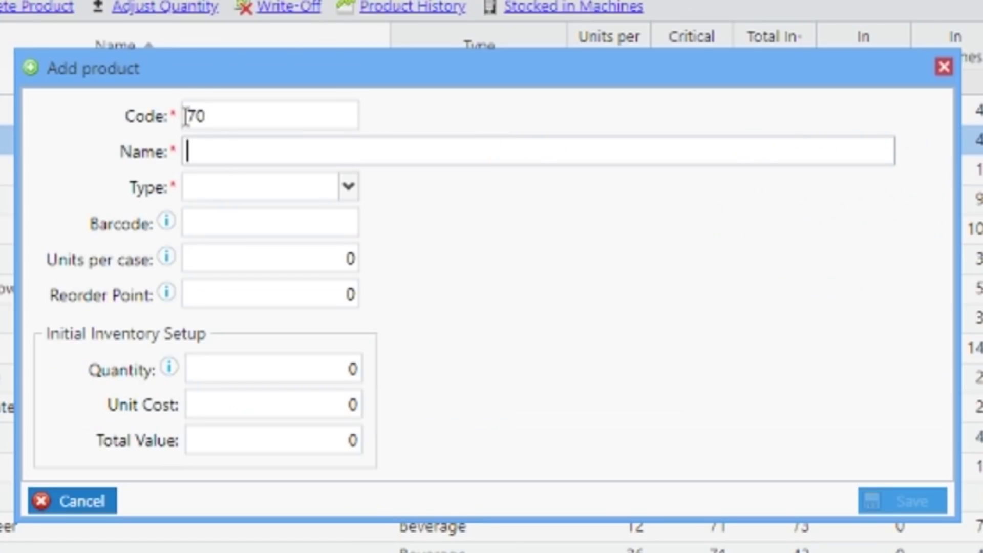
{"action": "left_click", "coordinate": [215, 117]}
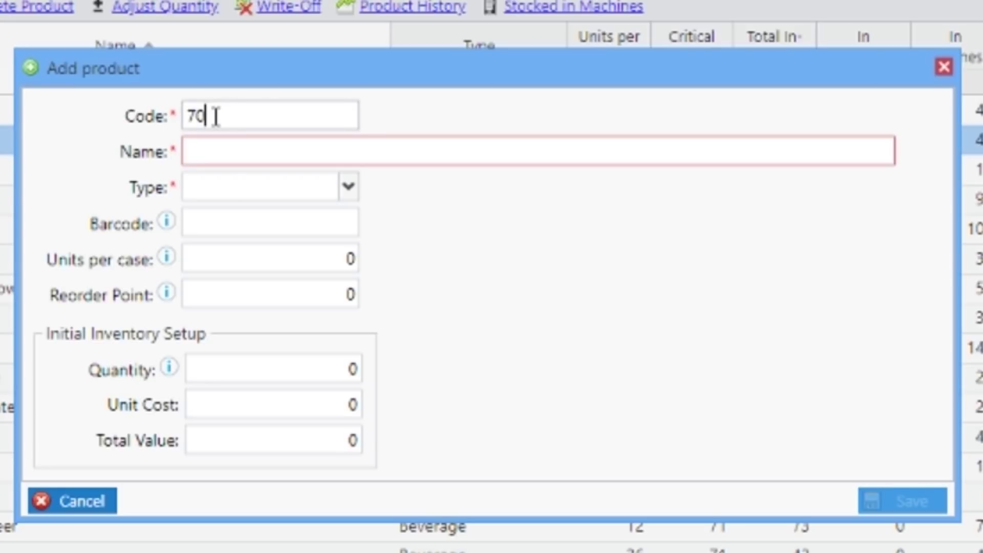
{"action": "key", "text": "BackSpace"}
{"action": "key", "text": "BackSpace"}
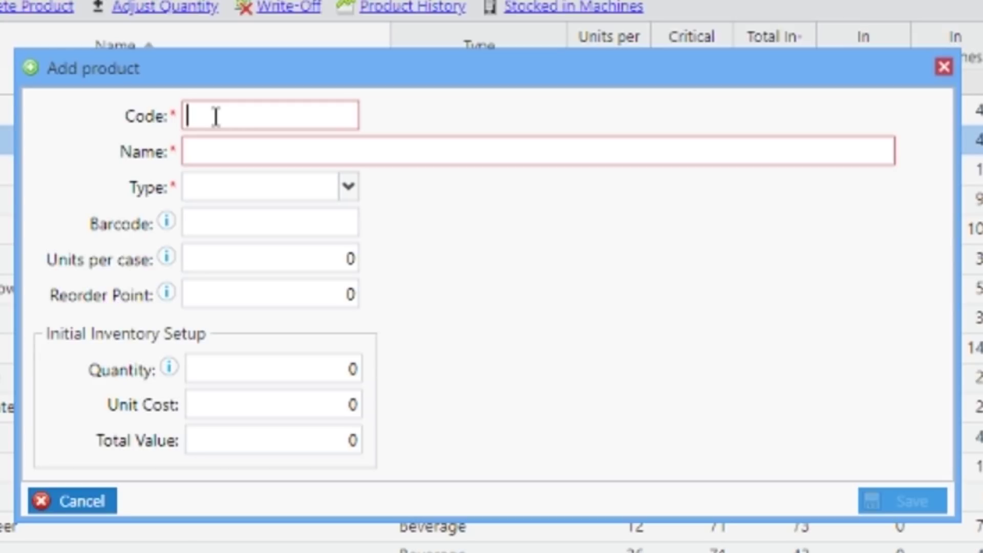
{"action": "type", "text": "asdf"}
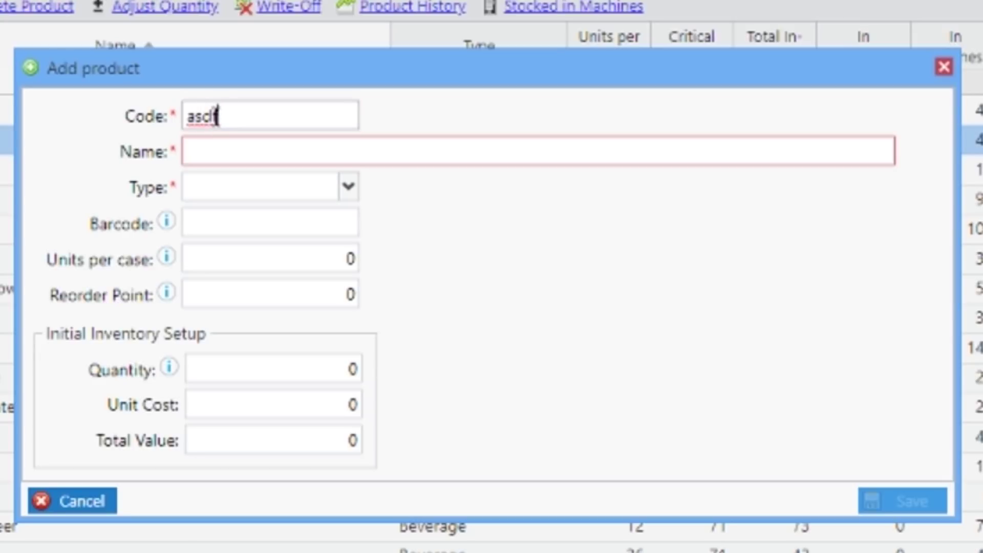
{"action": "key", "text": "BackSpace"}
{"action": "key", "text": "BackSpace"}
{"action": "key", "text": "BackSpace"}
{"action": "key", "text": "BackSpace"}
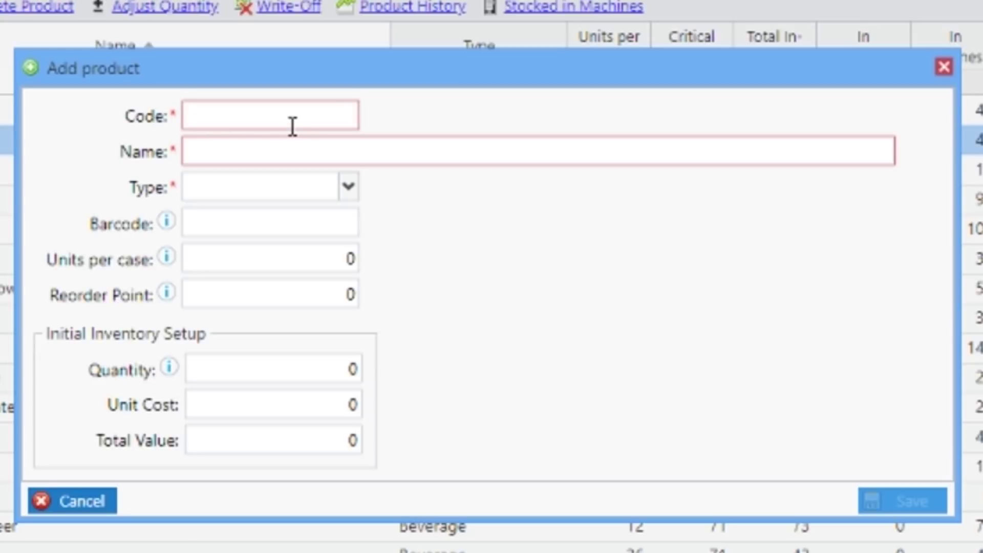
{"action": "left_click", "coordinate": [286, 153]}
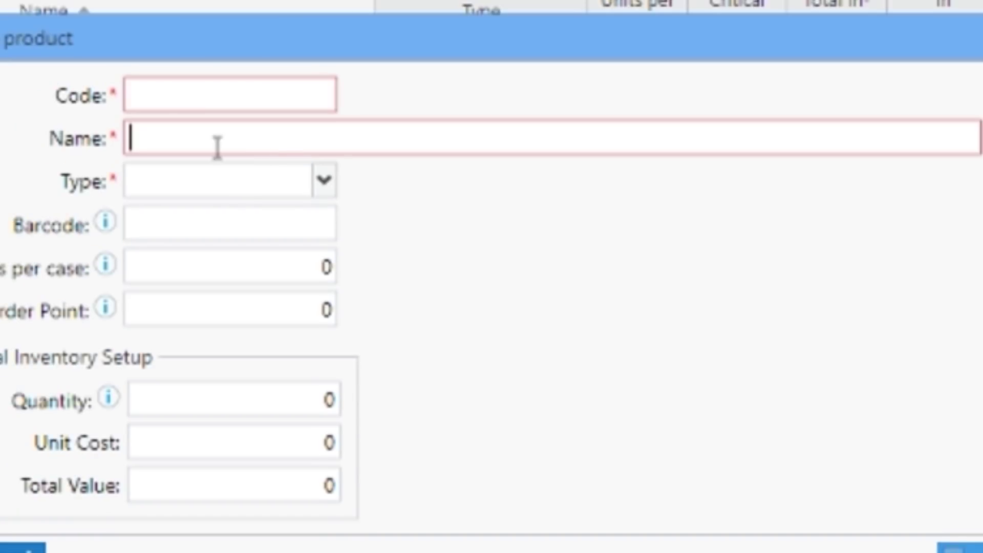
{"action": "left_click", "coordinate": [325, 192]}
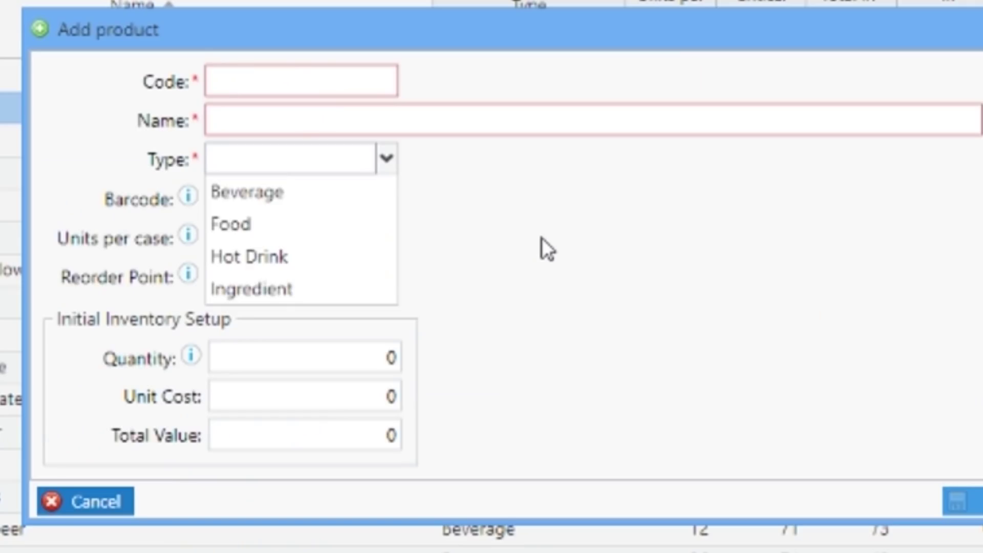
{"action": "left_click", "coordinate": [970, 366]}
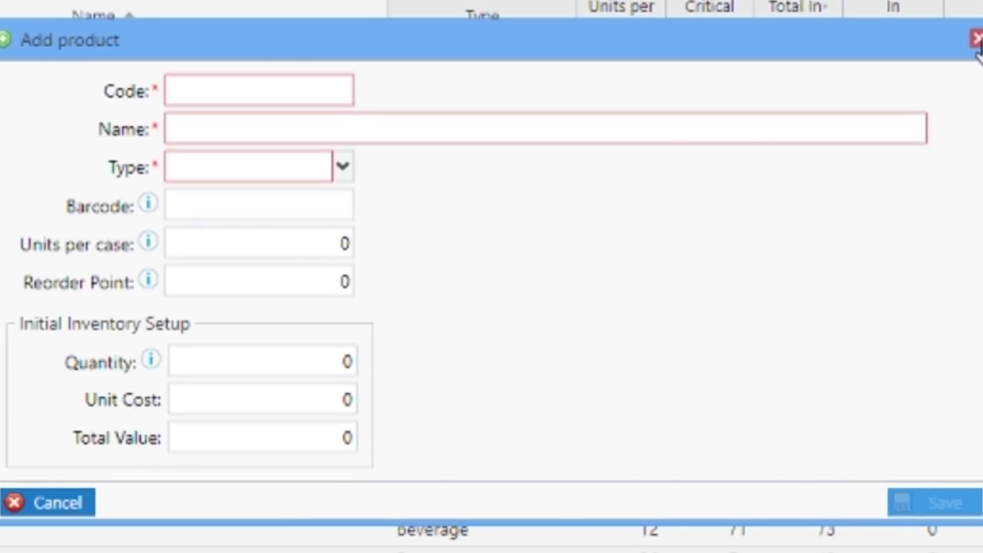
Discard the new product, go to Purchases, and close an unsaved new purchase
{"action": "left_click", "coordinate": [971, 67]}
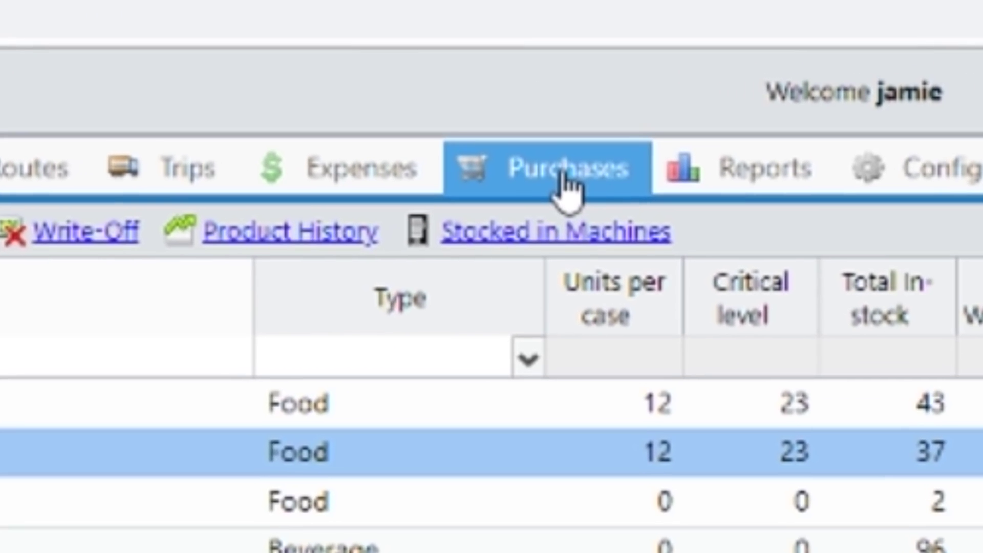
{"action": "left_click", "coordinate": [567, 187]}
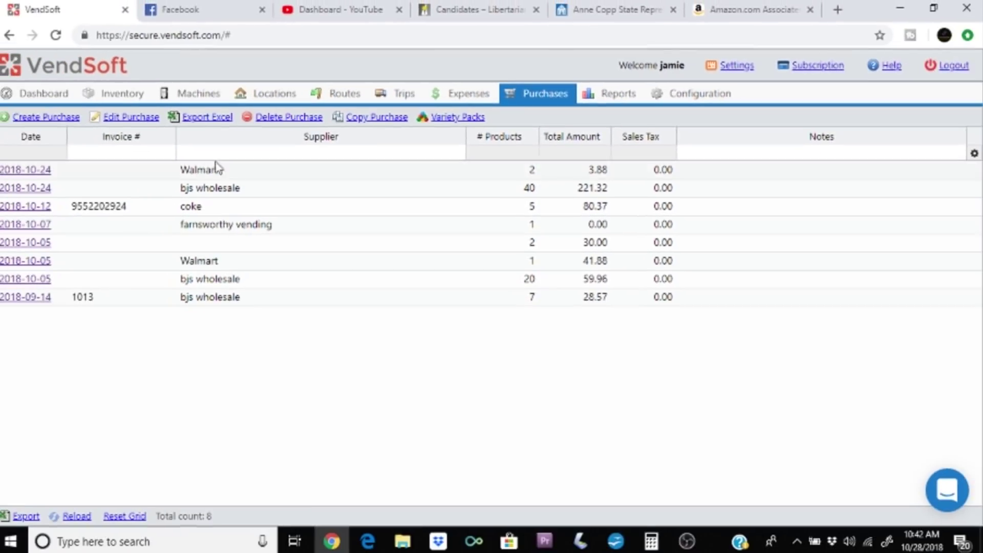
{"action": "left_click", "coordinate": [60, 118]}
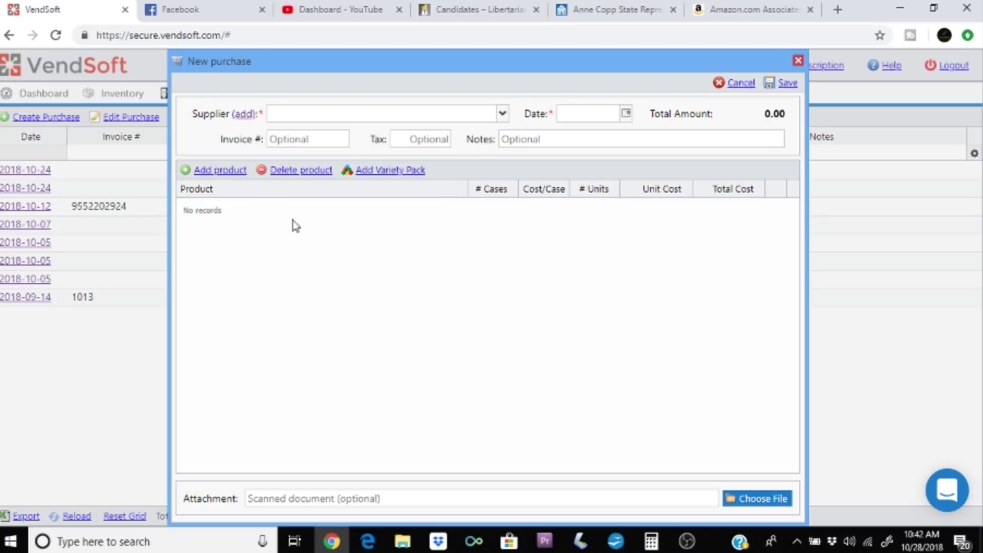
{"action": "left_click", "coordinate": [798, 62]}
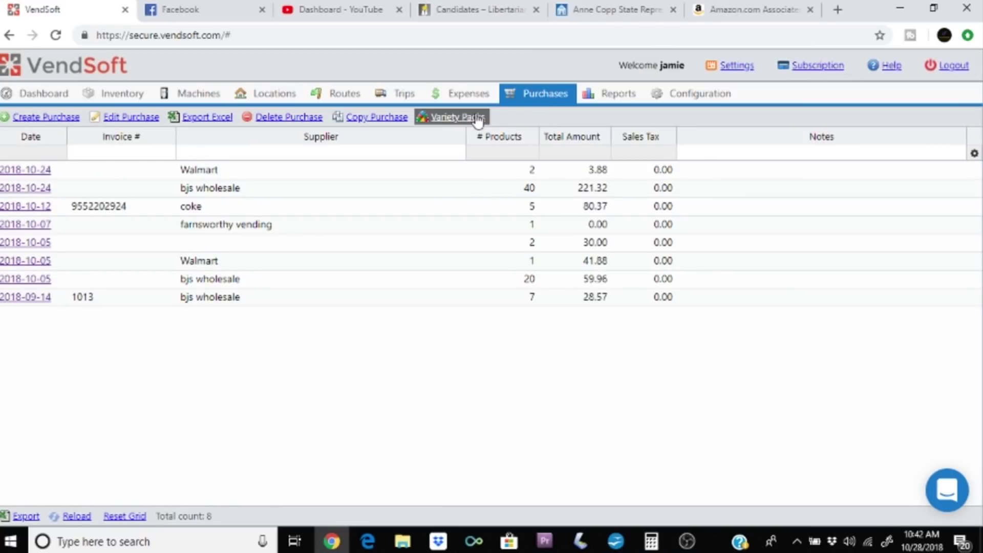
{"action": "left_click", "coordinate": [461, 118]}
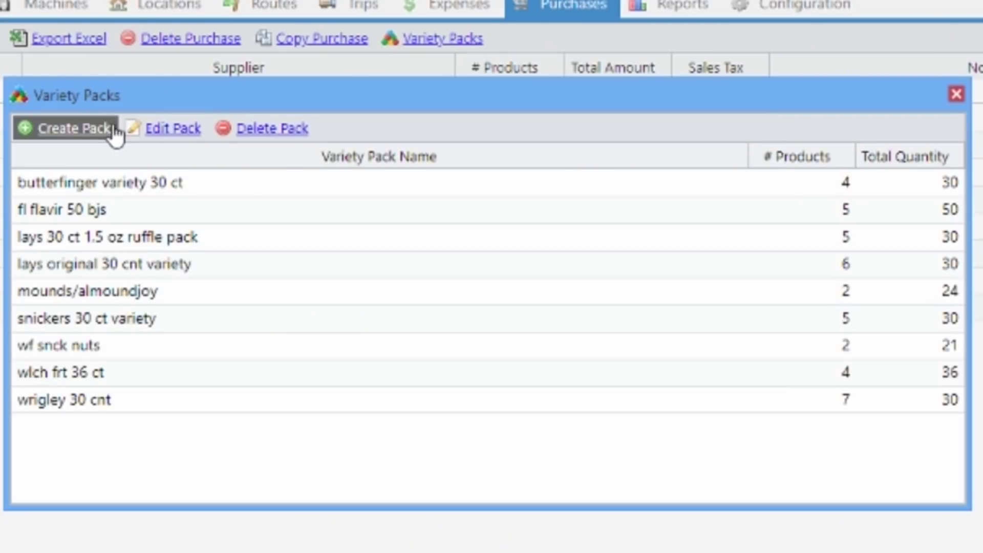
{"action": "left_click", "coordinate": [76, 129]}
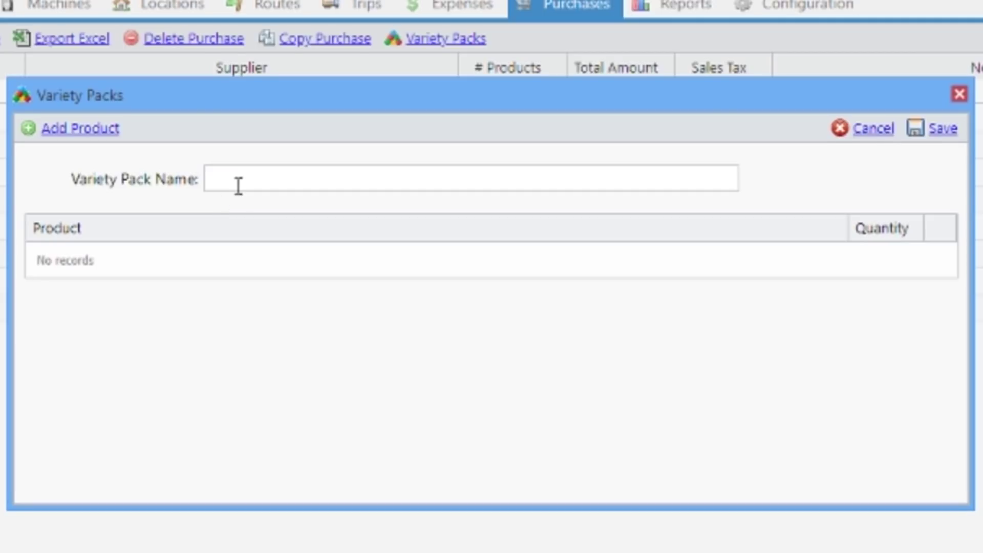
{"action": "left_click", "coordinate": [31, 130]}
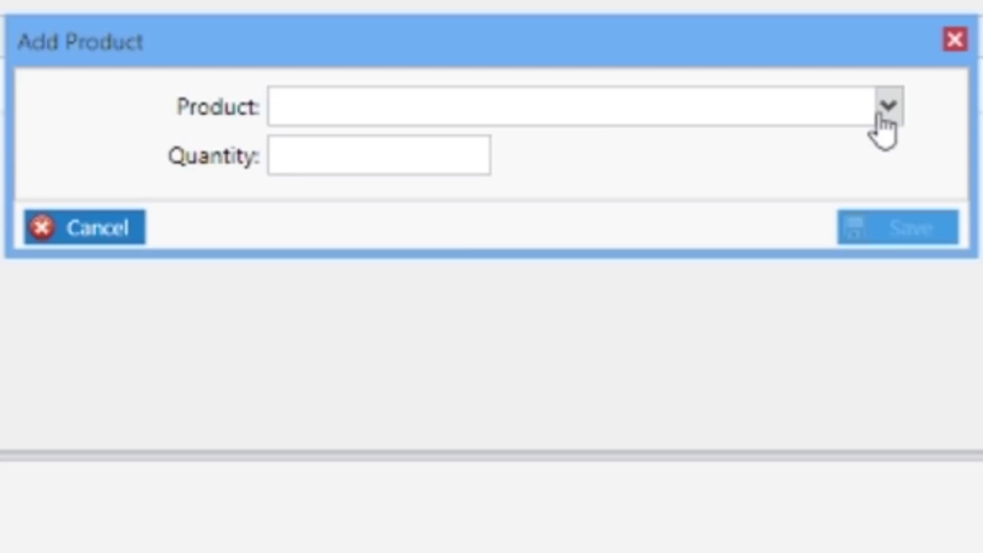
{"action": "left_click", "coordinate": [891, 274]}
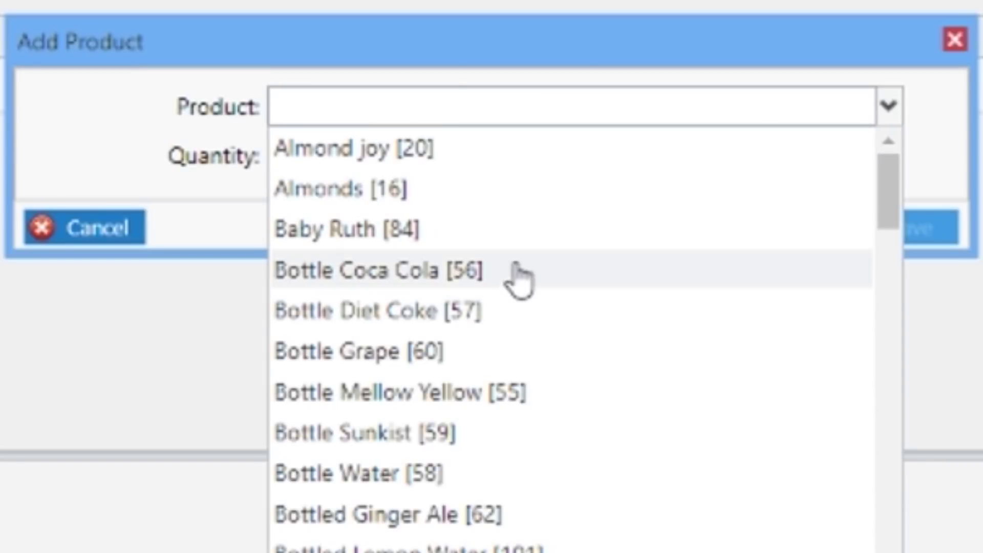
{"action": "type", "text": "ski"}
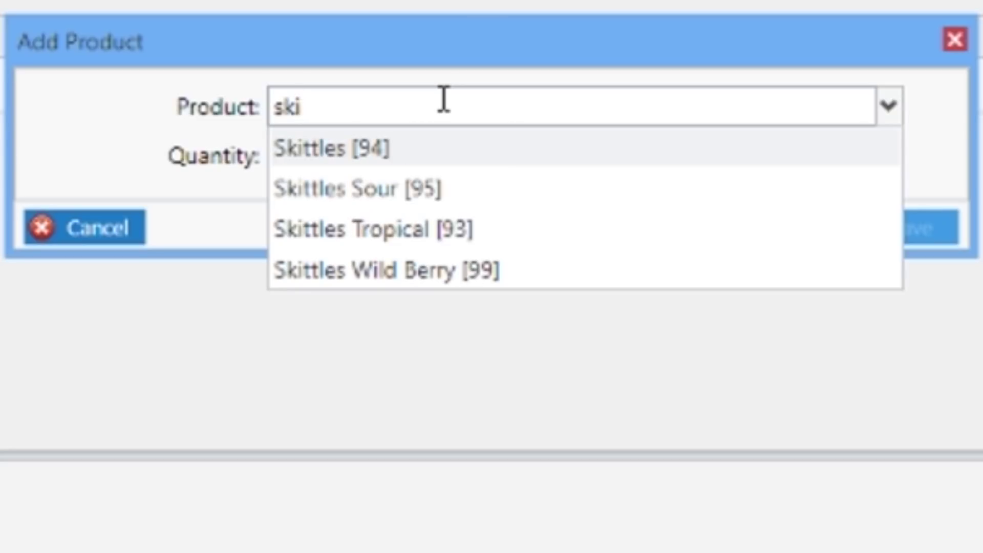
{"action": "key", "text": "BackSpace"}
{"action": "key", "text": "BackSpace"}
{"action": "key", "text": "BackSpace"}
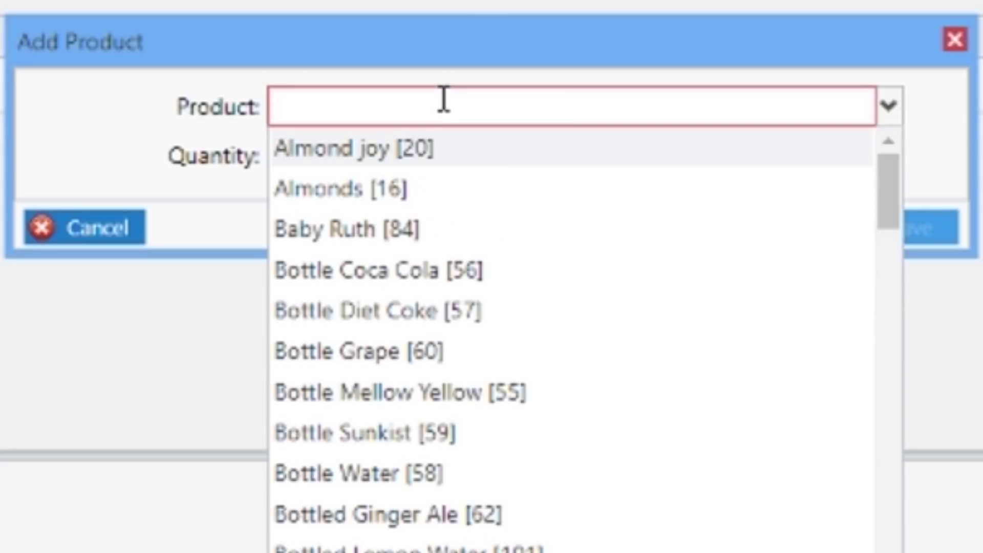
{"action": "left_click", "coordinate": [190, 140]}
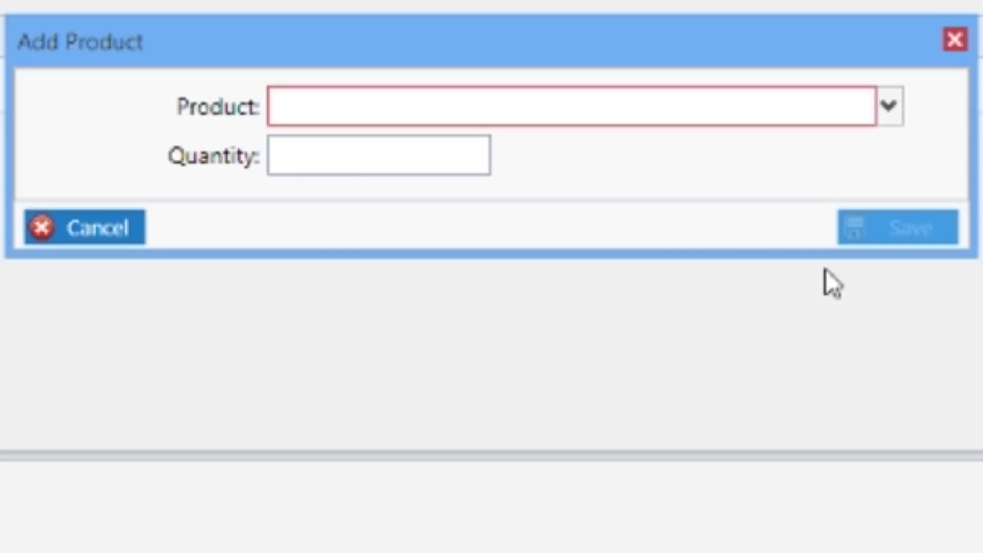
{"action": "left_click", "coordinate": [955, 40]}
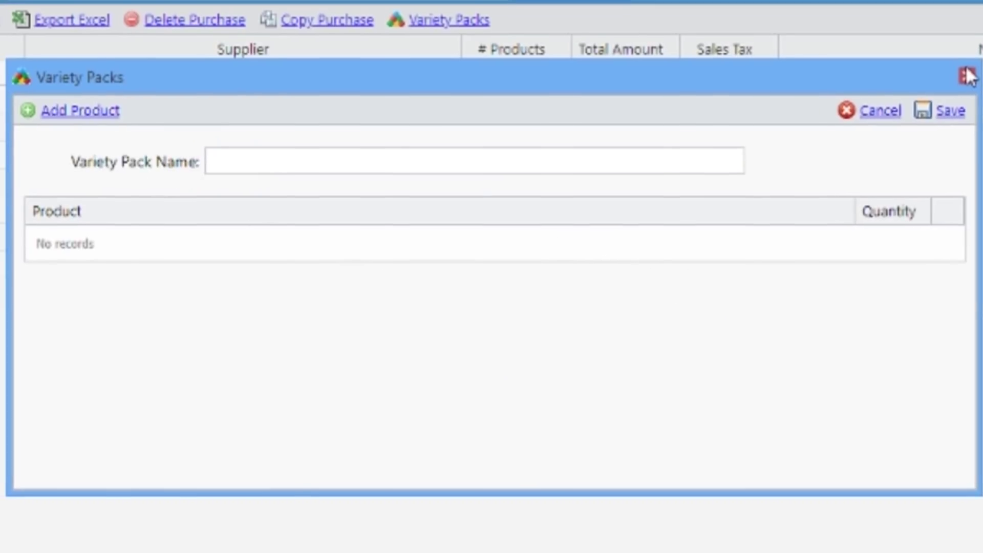
Start a new purchase with supplier bjs wholesale, dated today (2018-10-28)
{"action": "left_click", "coordinate": [963, 92]}
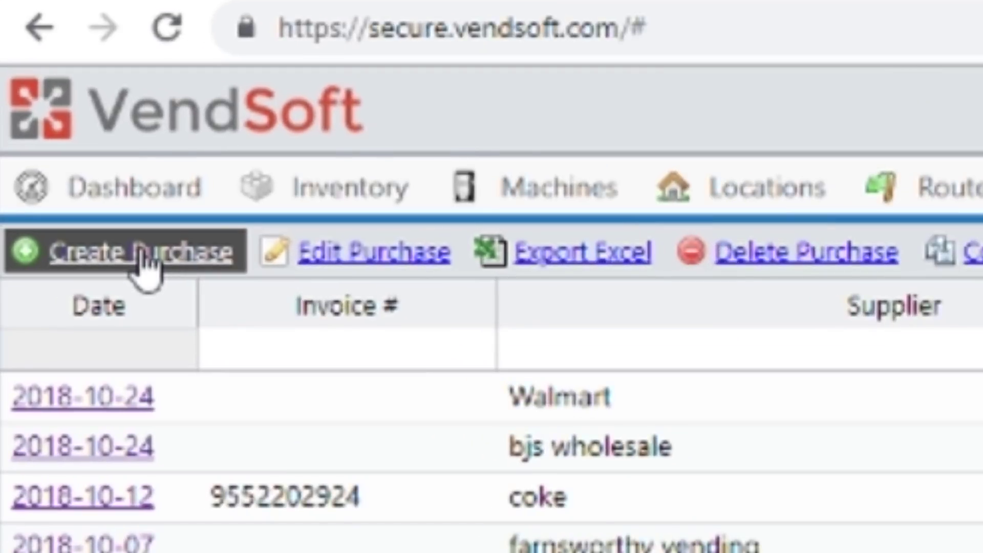
{"action": "left_click", "coordinate": [141, 252]}
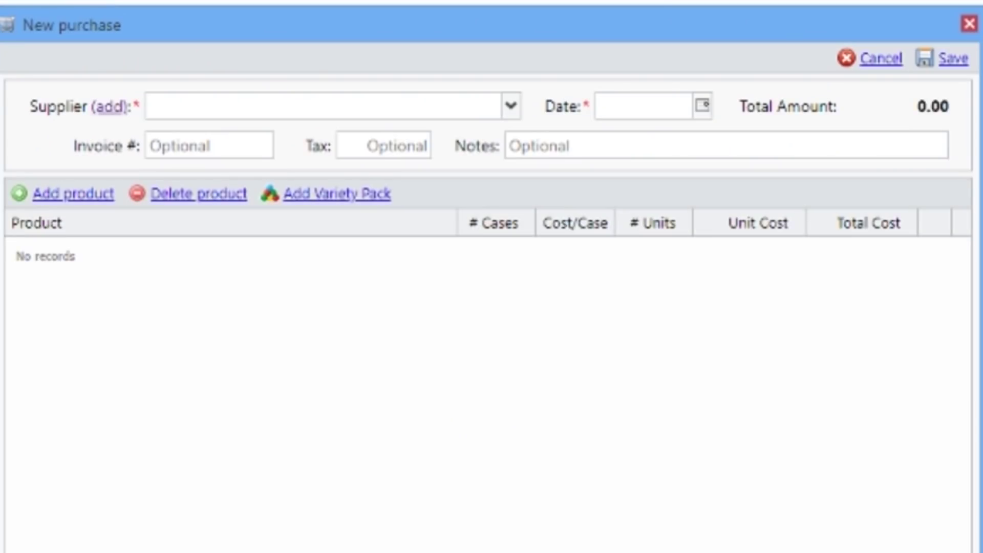
{"action": "left_click", "coordinate": [331, 112]}
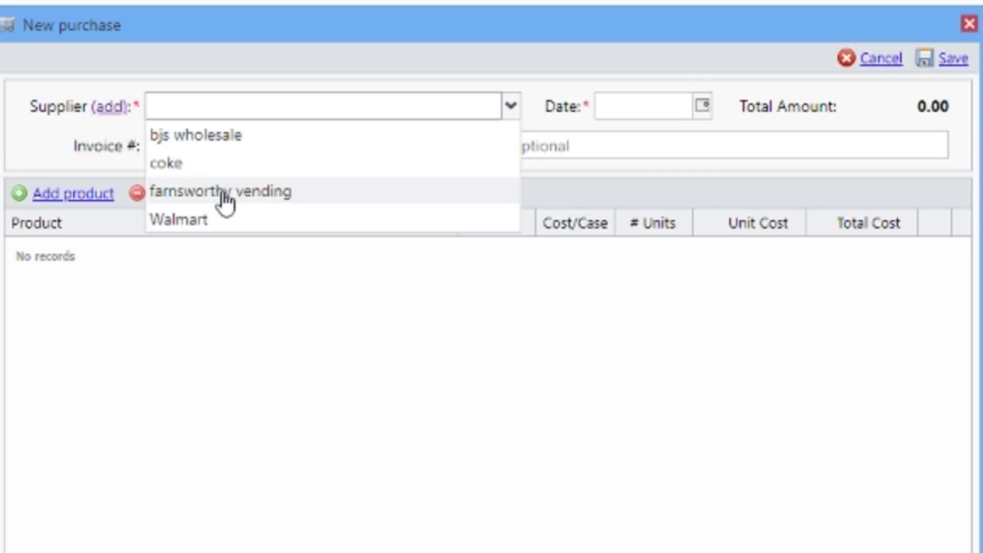
{"action": "left_click", "coordinate": [206, 135]}
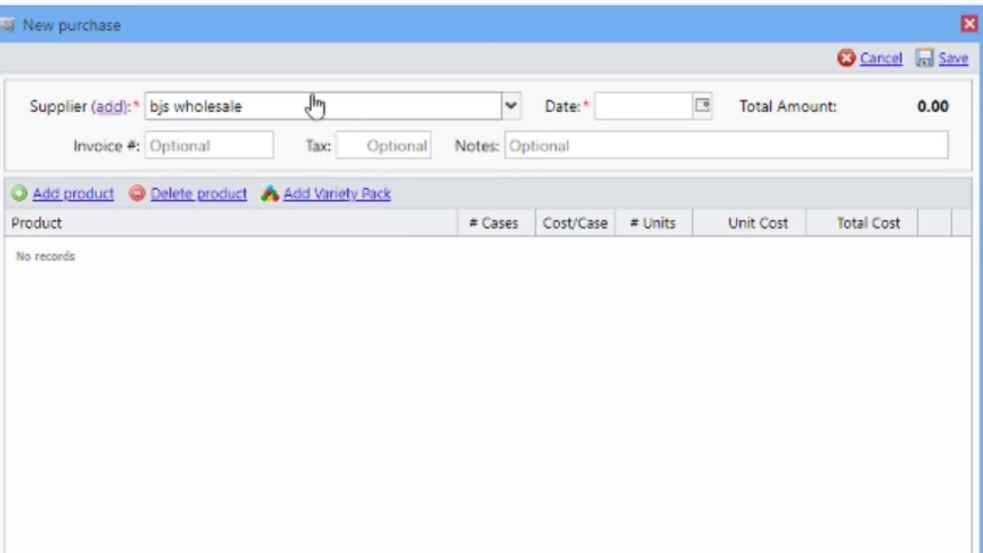
{"action": "left_click", "coordinate": [704, 107]}
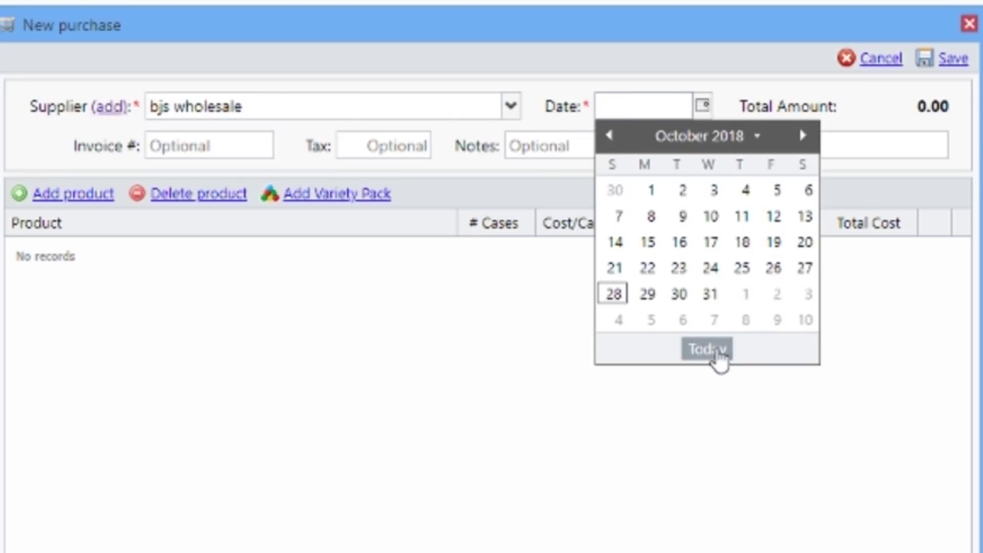
{"action": "left_click", "coordinate": [717, 350]}
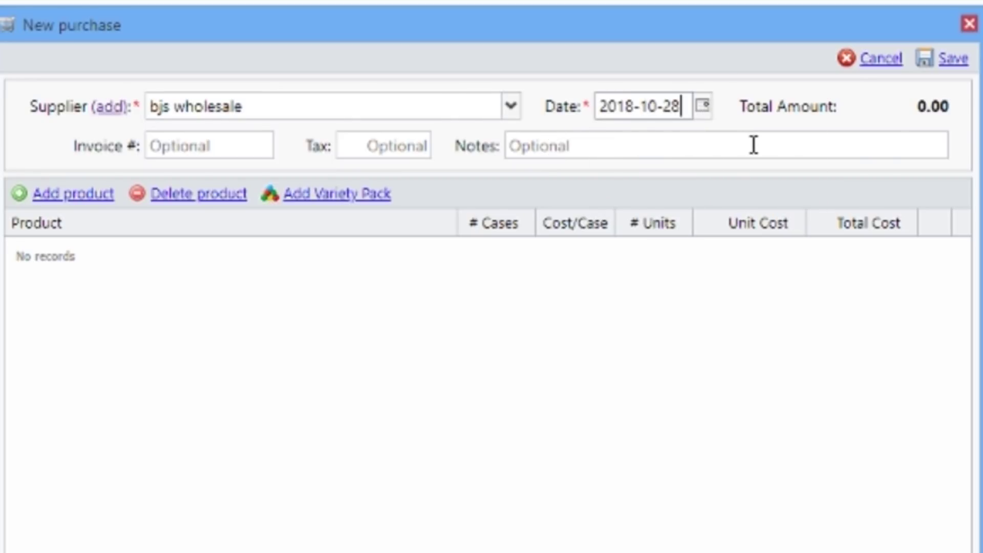
{"action": "left_click", "coordinate": [219, 147]}
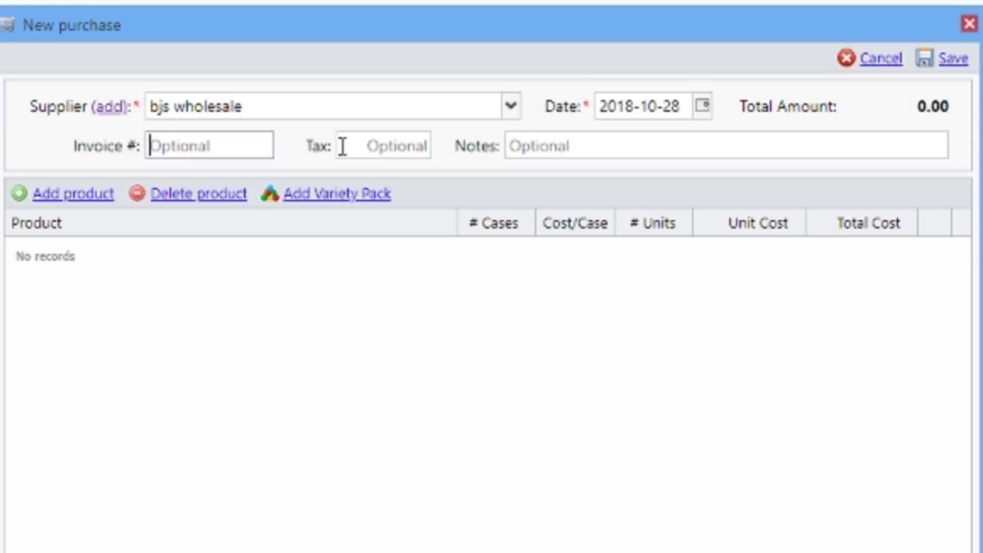
{"action": "left_click", "coordinate": [569, 147]}
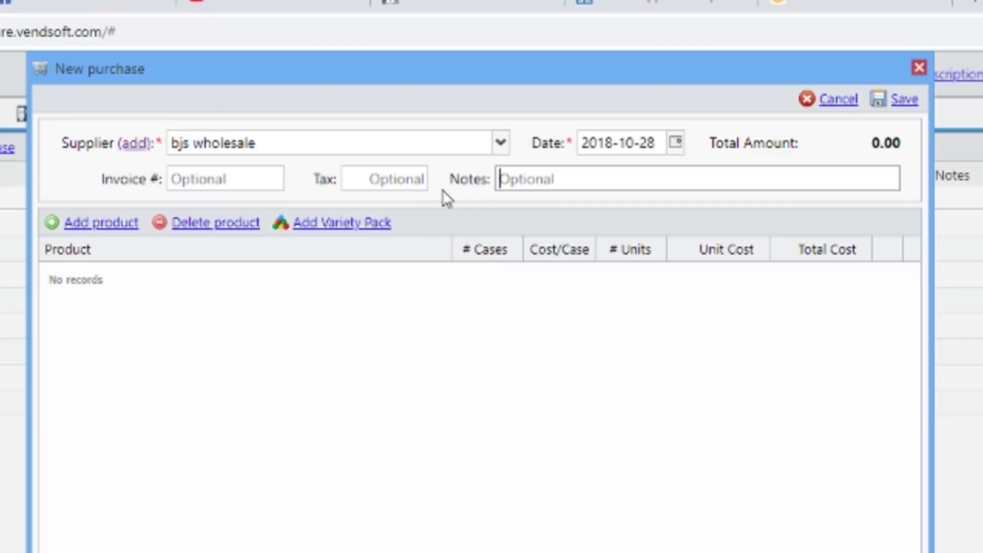
Search 'snickers', pick Snickers [86] and enter 1 case
{"action": "left_click", "coordinate": [105, 224]}
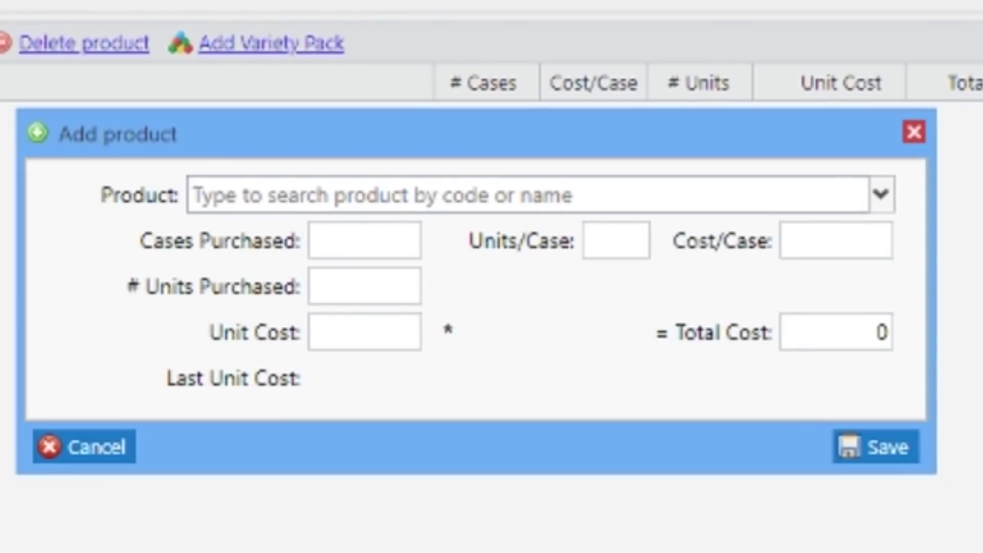
{"action": "type", "text": "snickers"}
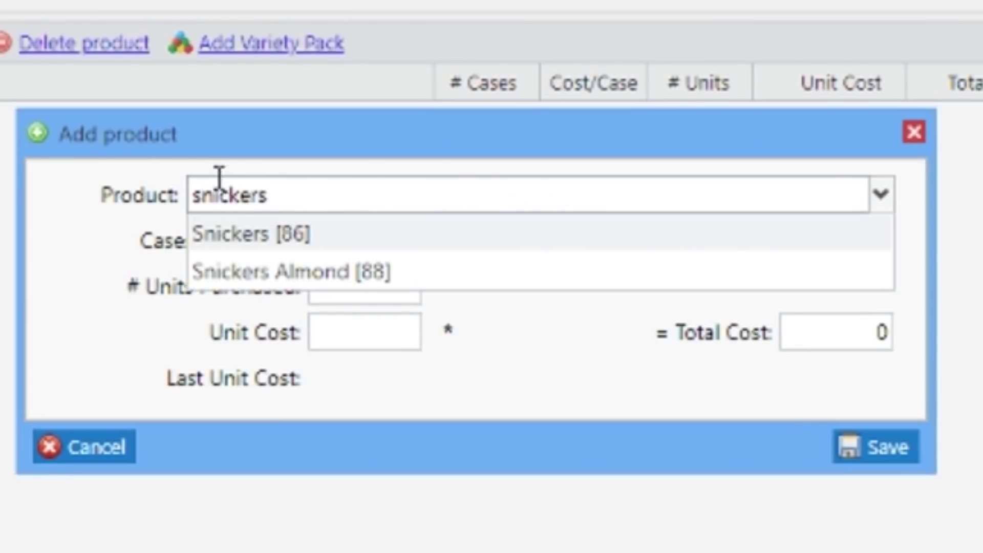
{"action": "left_click", "coordinate": [246, 231]}
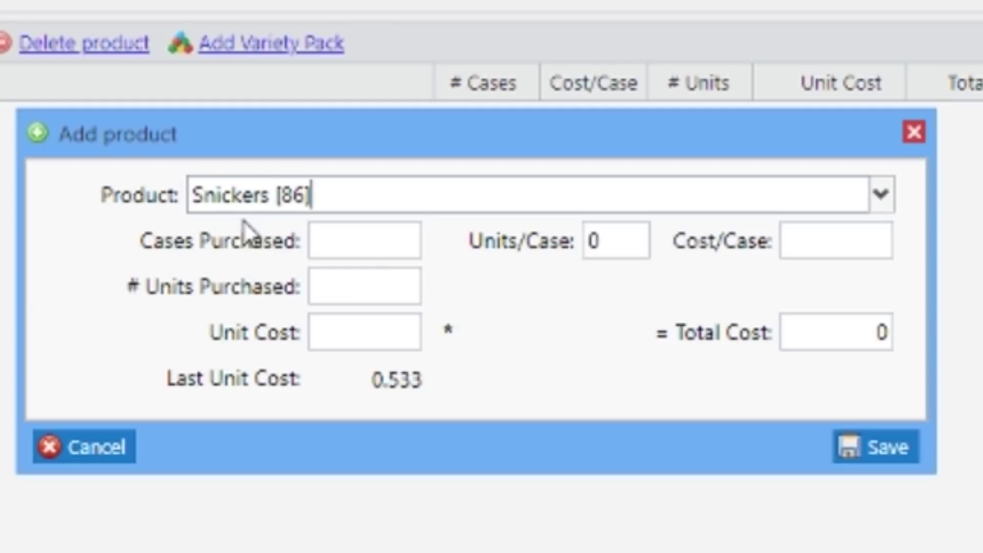
{"action": "left_click", "coordinate": [375, 249]}
{"action": "type", "text": "1"}
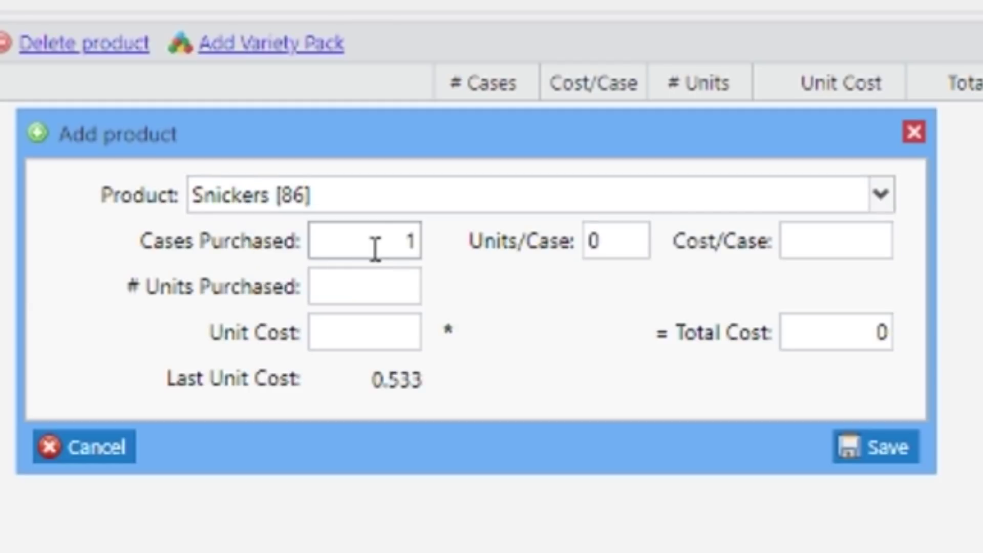
Set 24 units per case and 14.99 cost per case, then save the Snickers line
{"action": "left_click", "coordinate": [627, 240]}
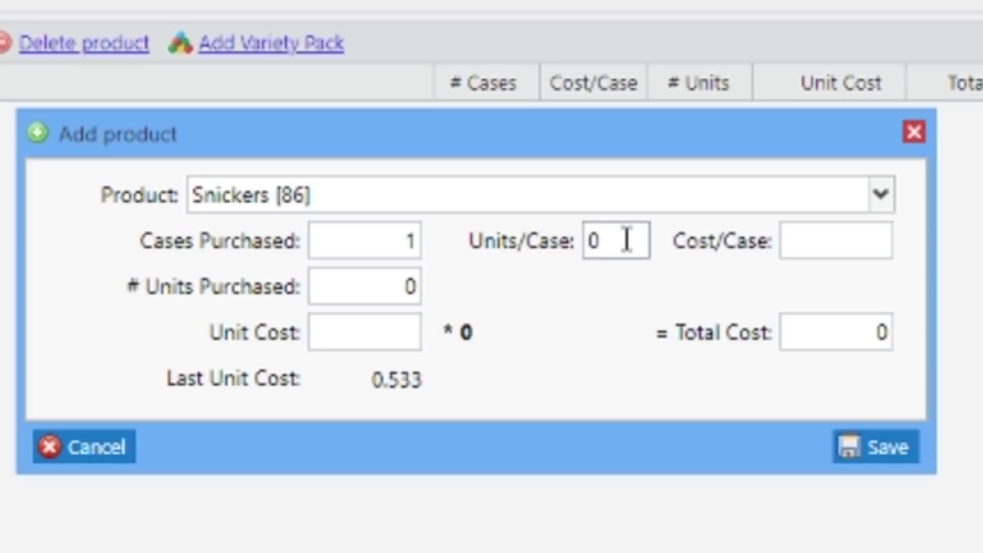
{"action": "key", "text": "BackSpace"}
{"action": "type", "text": "24"}
{"action": "left_click", "coordinate": [846, 240]}
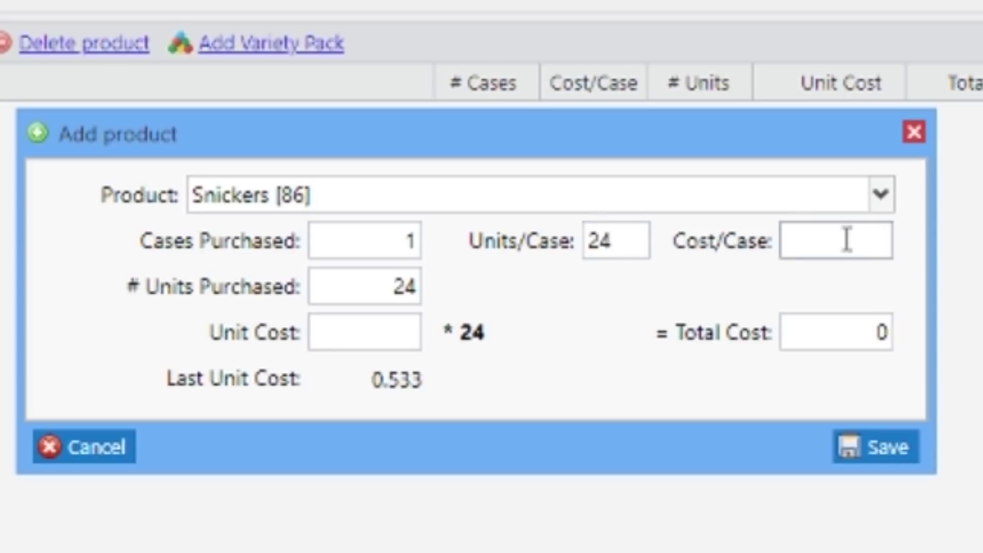
{"action": "type", "text": "7"}
{"action": "key", "text": "BackSpace"}
{"action": "type", "text": "14.99"}
{"action": "left_click", "coordinate": [686, 284]}
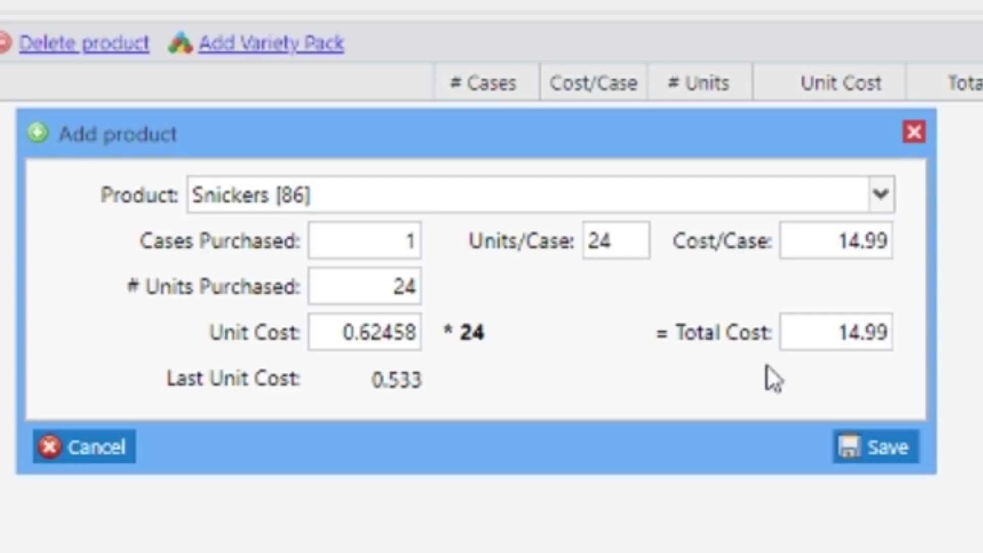
{"action": "left_click", "coordinate": [873, 446]}
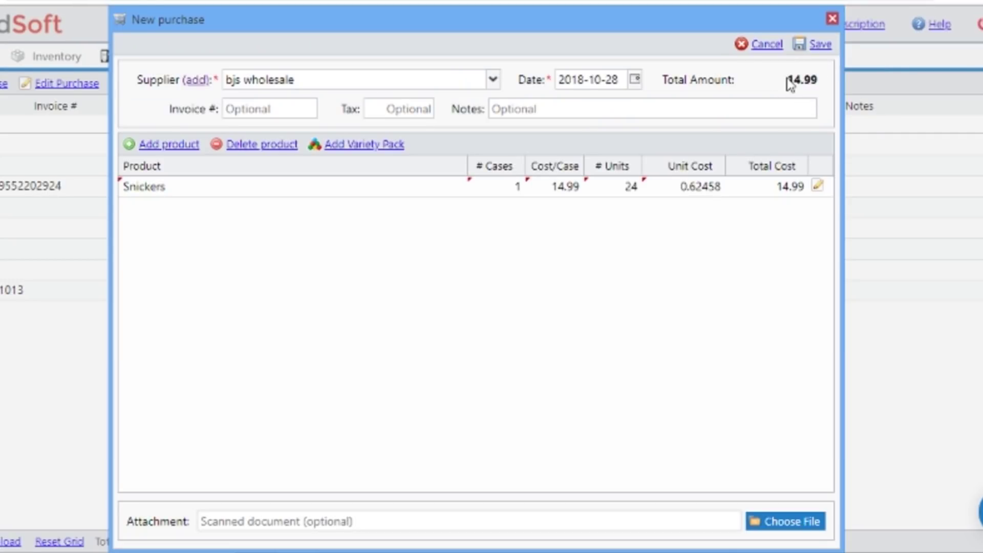
Add 1 butterfinger variety 30 ct pack with total cost 17.99 to the purchase
{"action": "left_click", "coordinate": [359, 145]}
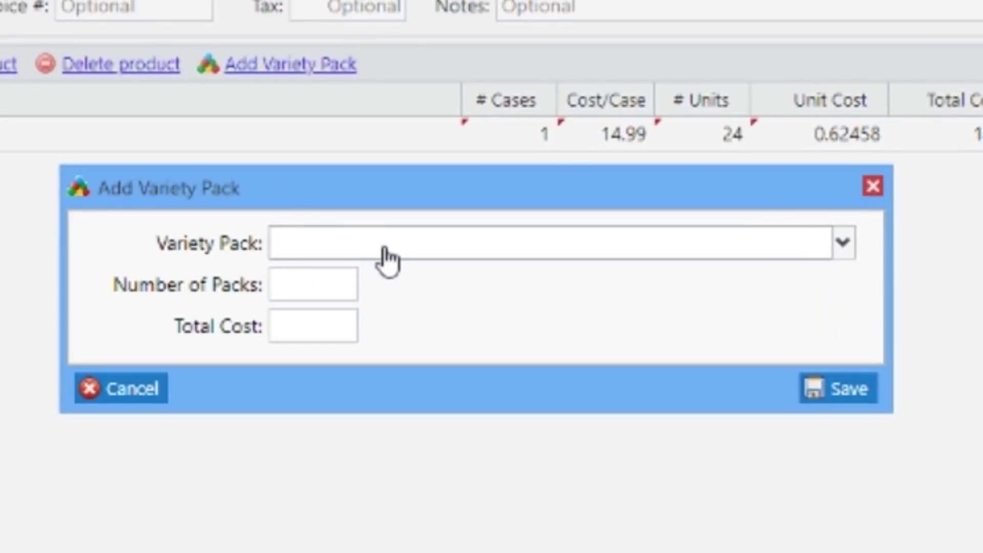
{"action": "left_click", "coordinate": [388, 261]}
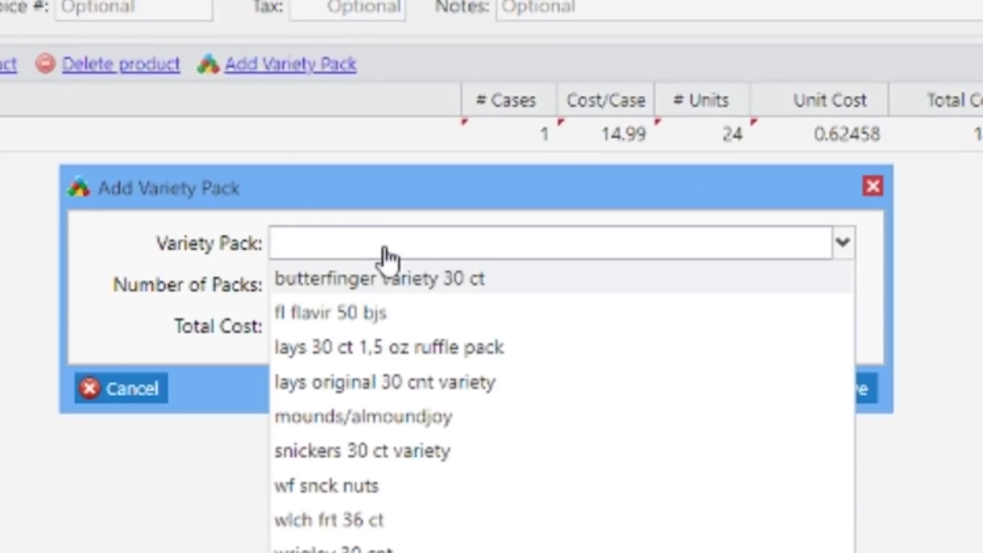
{"action": "left_click", "coordinate": [404, 281]}
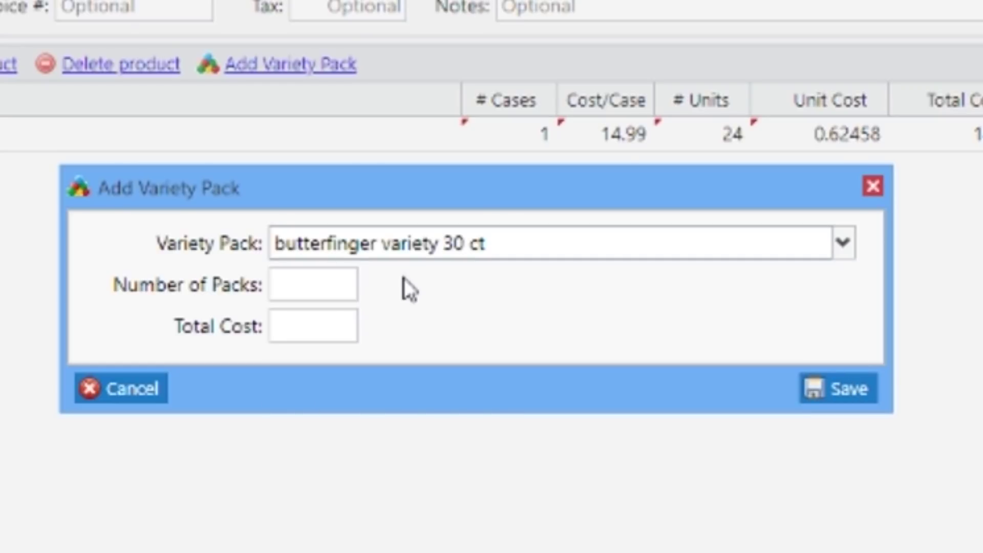
{"action": "left_click", "coordinate": [331, 297]}
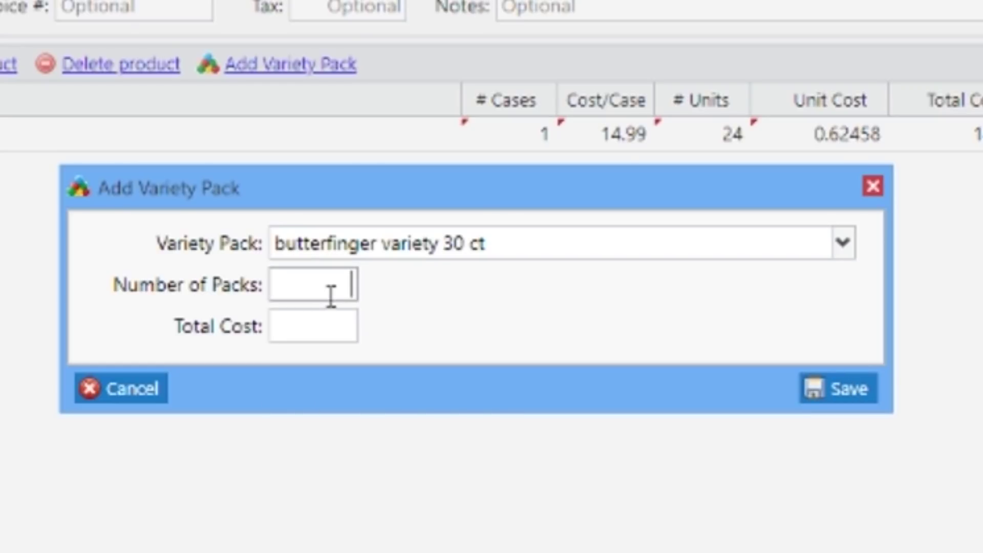
{"action": "type", "text": "1"}
{"action": "left_click", "coordinate": [328, 326]}
{"action": "type", "text": "17.9"}
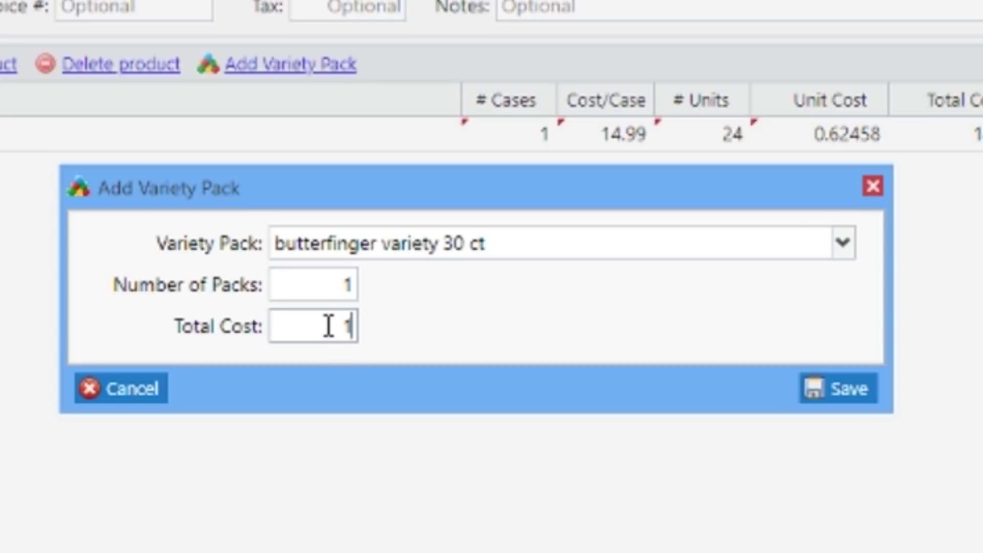
{"action": "type", "text": "9"}
{"action": "left_click", "coordinate": [846, 394]}
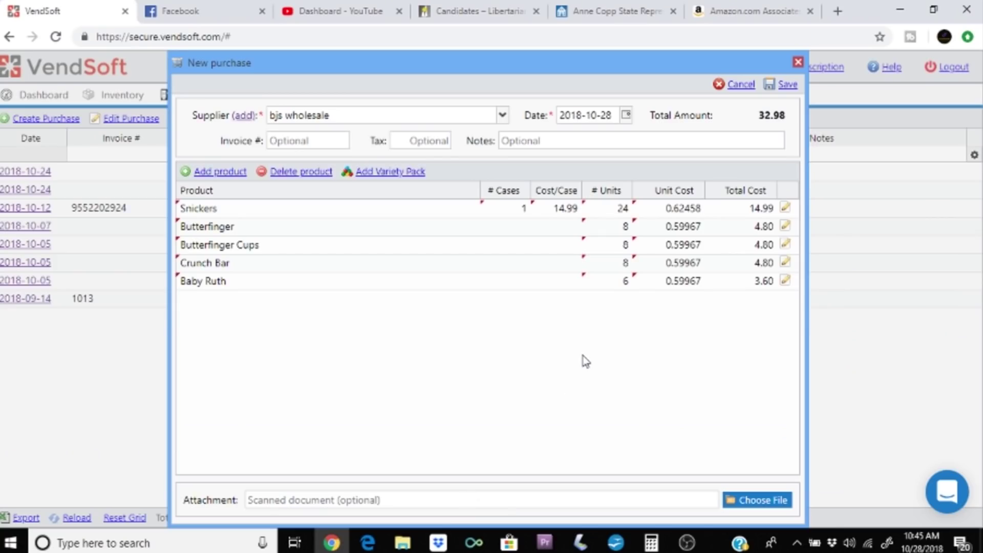
Close the bjs wholesale purchase form and confirm saving its changes
{"action": "left_click", "coordinate": [737, 84]}
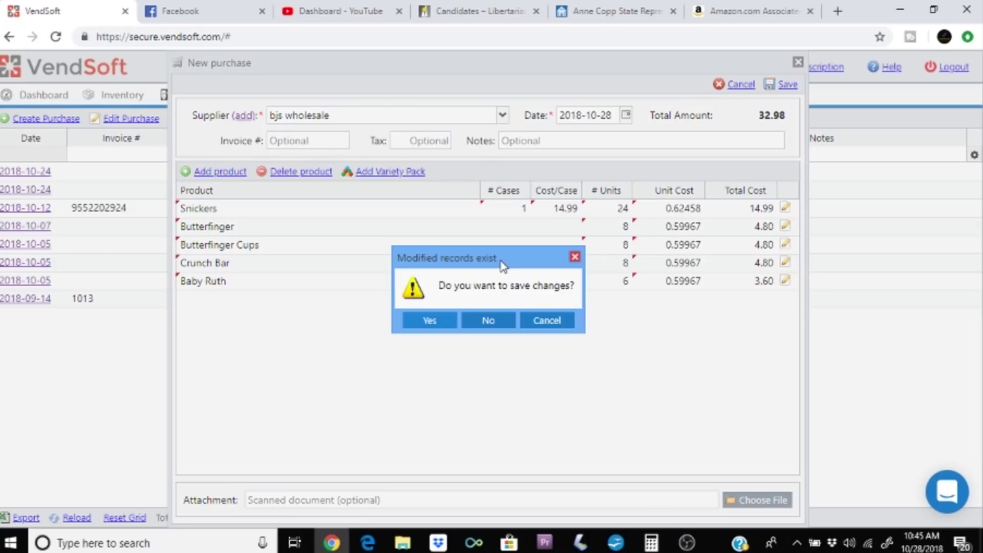
{"action": "left_click", "coordinate": [429, 321]}
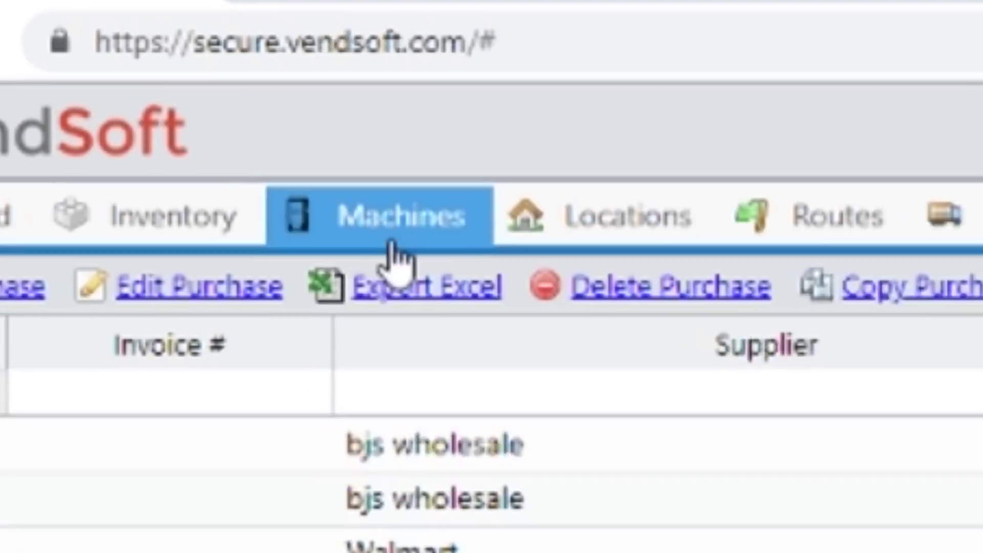
Switch to the Machines tab listing the 10 vending machines
{"action": "left_click", "coordinate": [391, 244]}
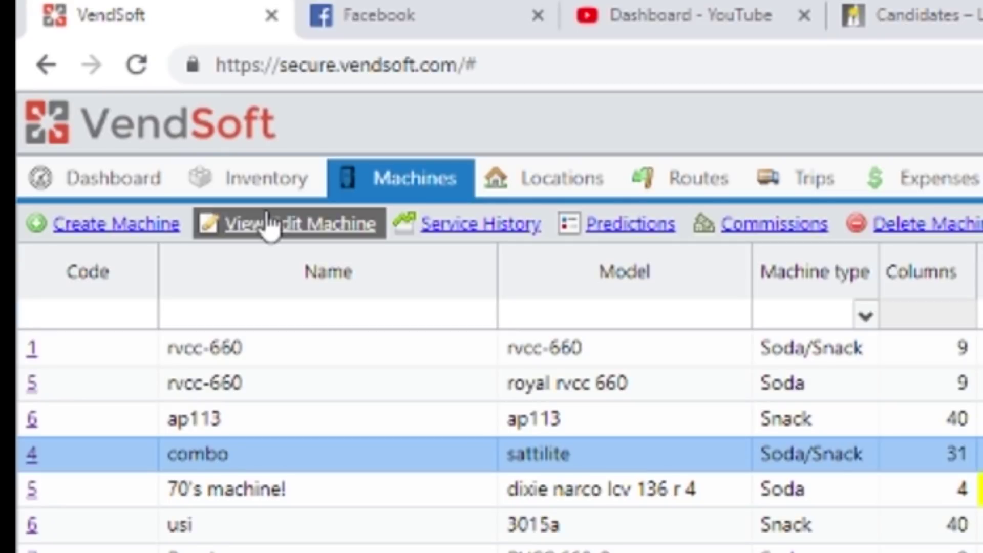
Open the combo machine (code 4, sattilite model) and switch it to edit mode
{"action": "left_click", "coordinate": [268, 226]}
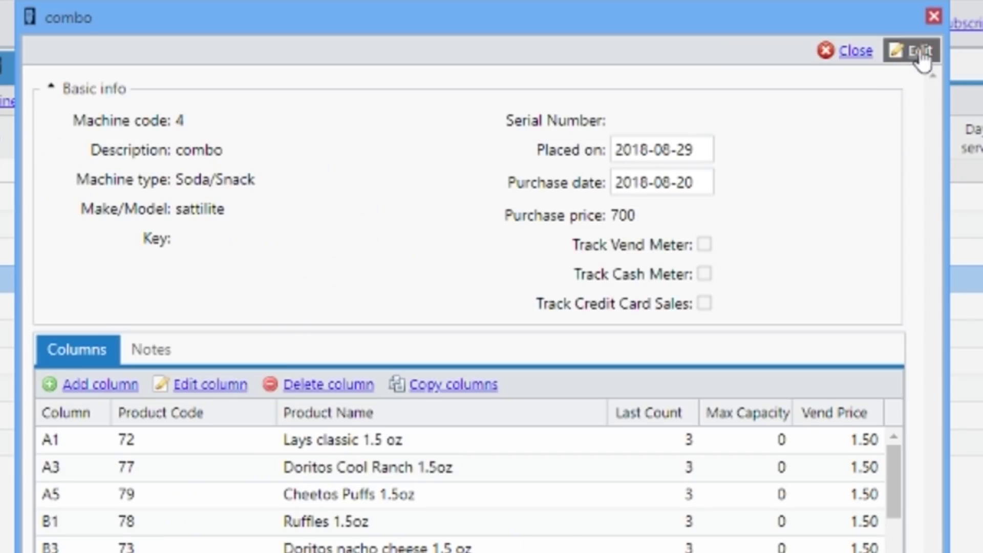
{"action": "left_click", "coordinate": [919, 52]}
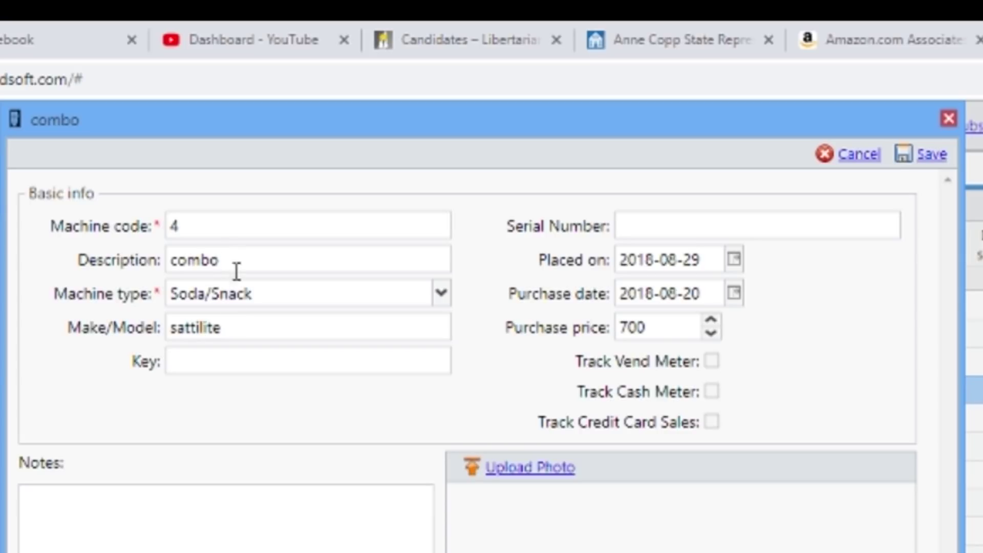
Leave machine type at Soda/Snack and replace Make/Model 'sattilite' with 'USI'
{"action": "left_click", "coordinate": [443, 297]}
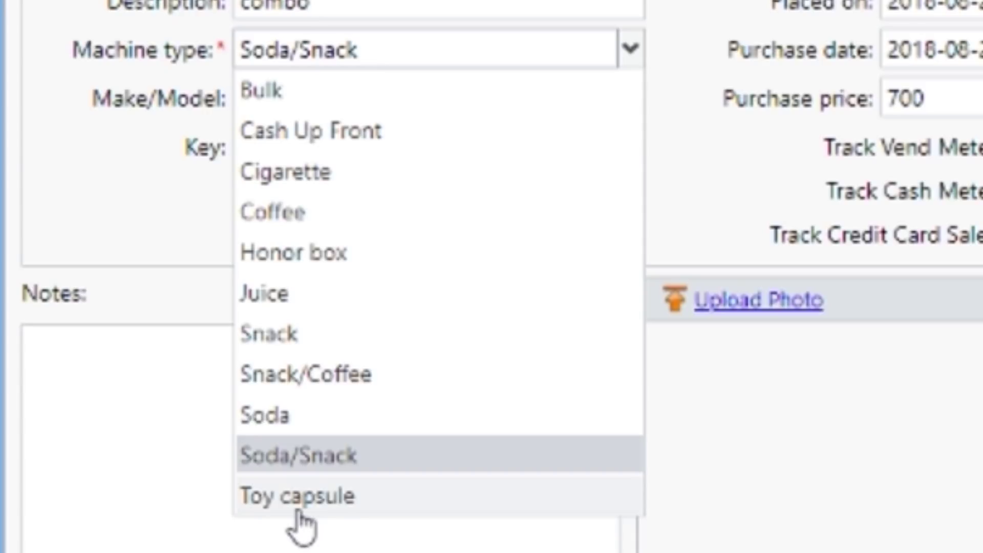
{"action": "left_click", "coordinate": [134, 163]}
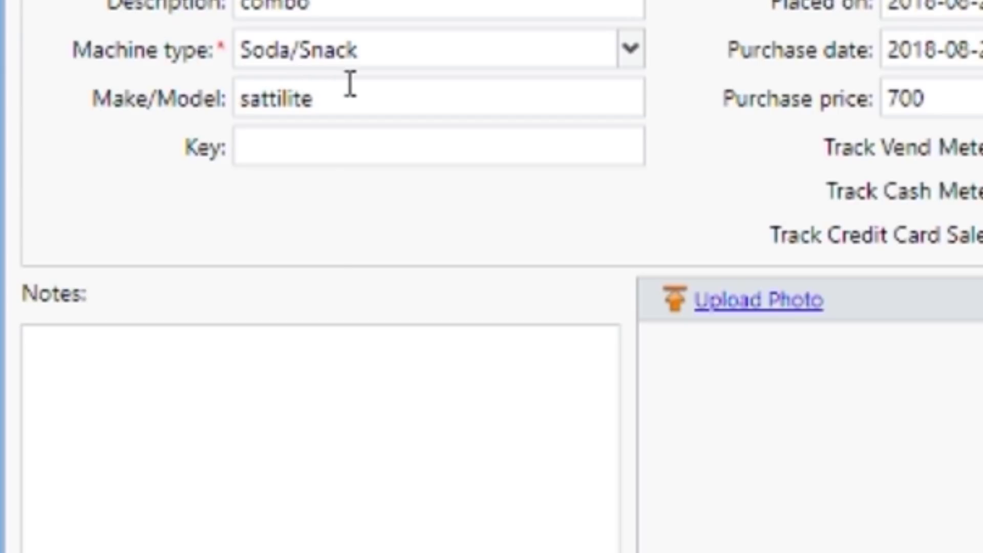
{"action": "left_click", "coordinate": [314, 102]}
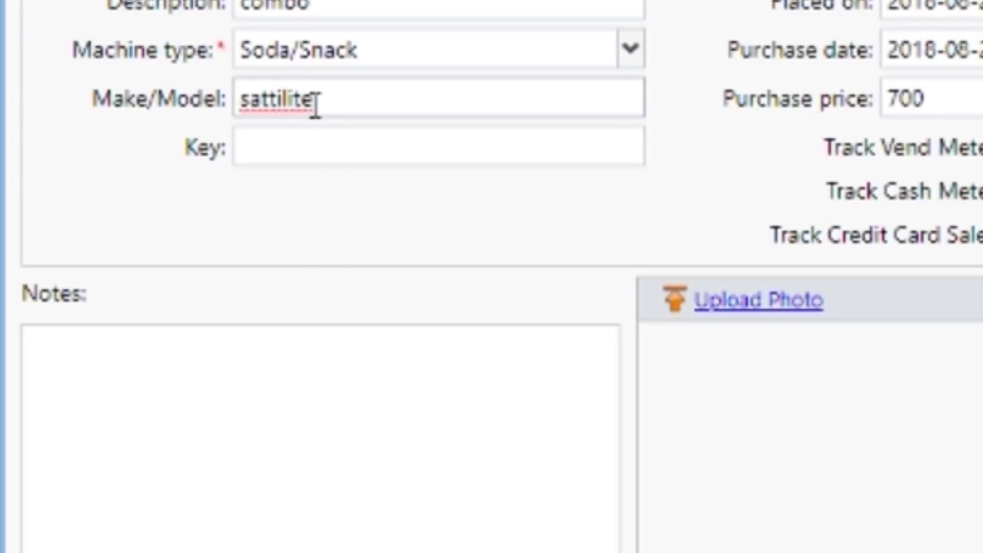
{"action": "key", "text": "BackSpace"}
{"action": "key", "text": "BackSpace"}
{"action": "key", "text": "BackSpace"}
{"action": "key", "text": "BackSpace"}
{"action": "key", "text": "BackSpace"}
{"action": "key", "text": "BackSpace"}
{"action": "key", "text": "BackSpace"}
{"action": "key", "text": "BackSpace"}
{"action": "key", "text": "BackSpace"}
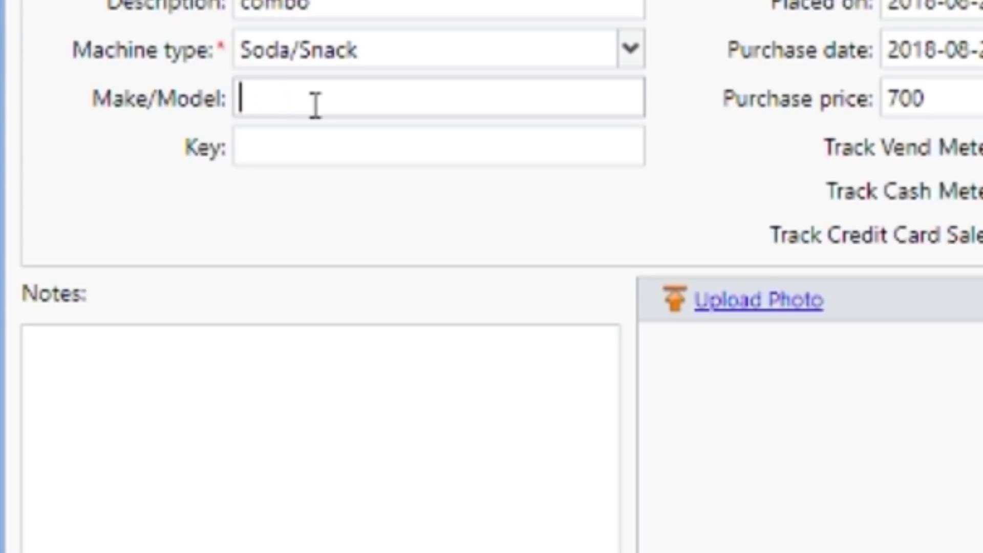
{"action": "type", "text": "USI"}
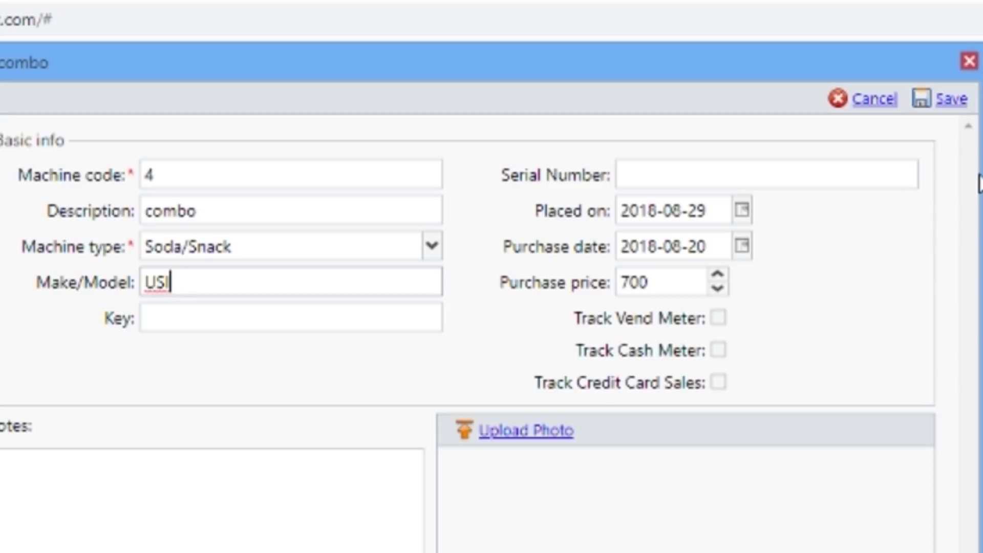
Save the combo machine's USI change and reopen its details
{"action": "left_click", "coordinate": [952, 108]}
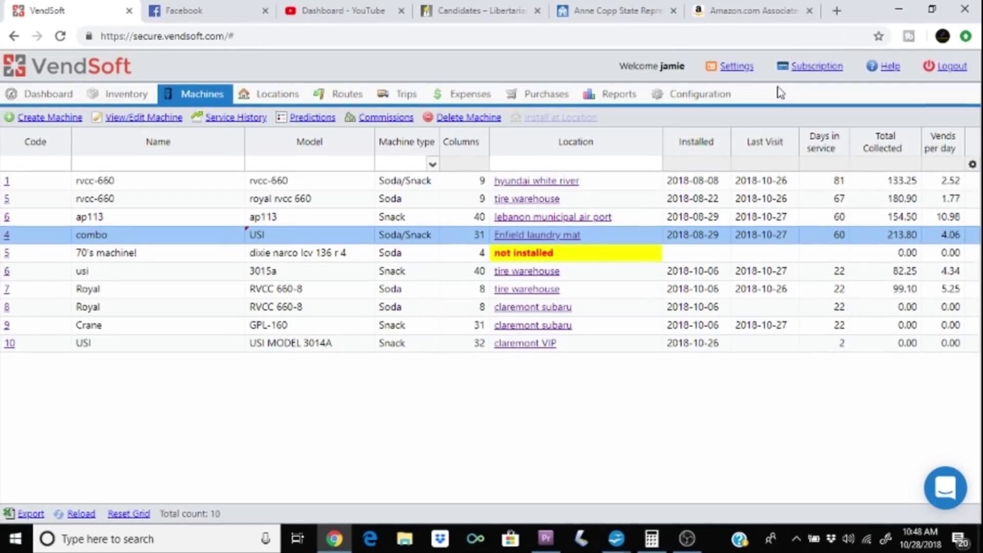
{"action": "left_click", "coordinate": [169, 125]}
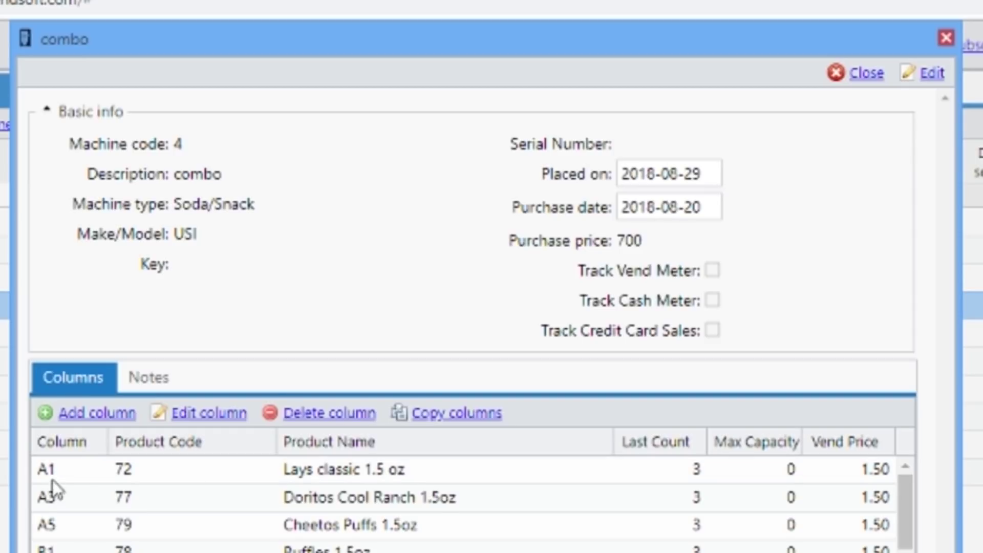
Start a new column for the combo machine with Baby Ruth [84] as its product
{"action": "left_click", "coordinate": [84, 417]}
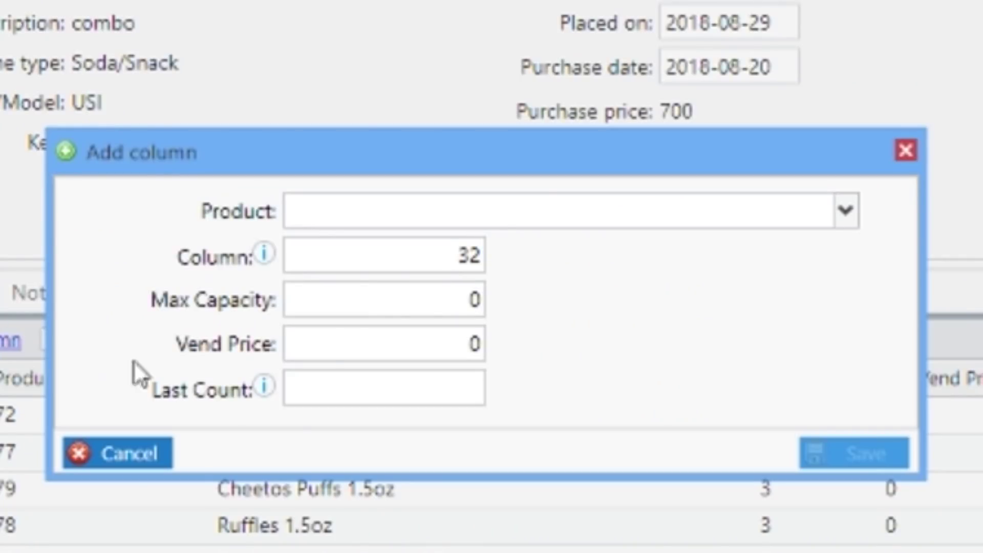
{"action": "left_click", "coordinate": [548, 215]}
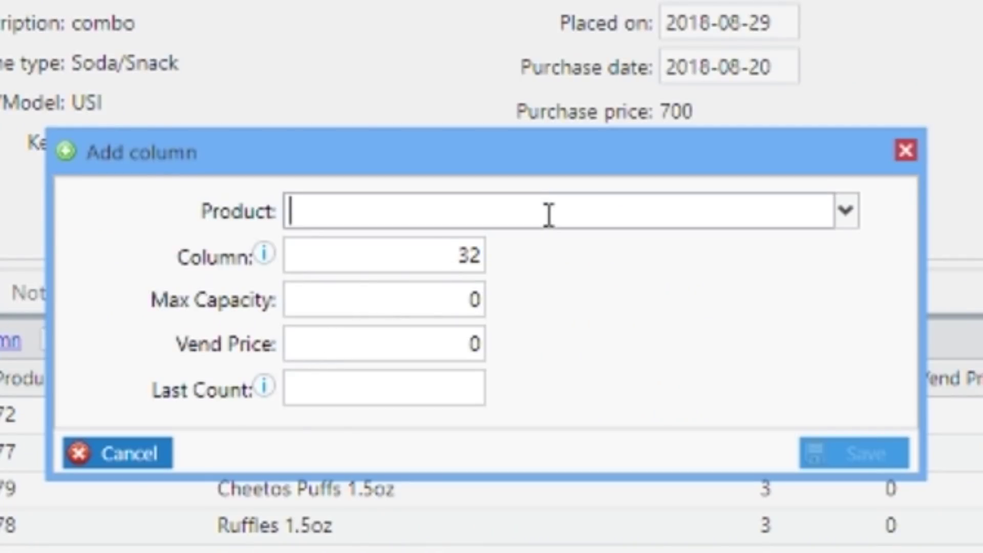
{"action": "left_click", "coordinate": [850, 217]}
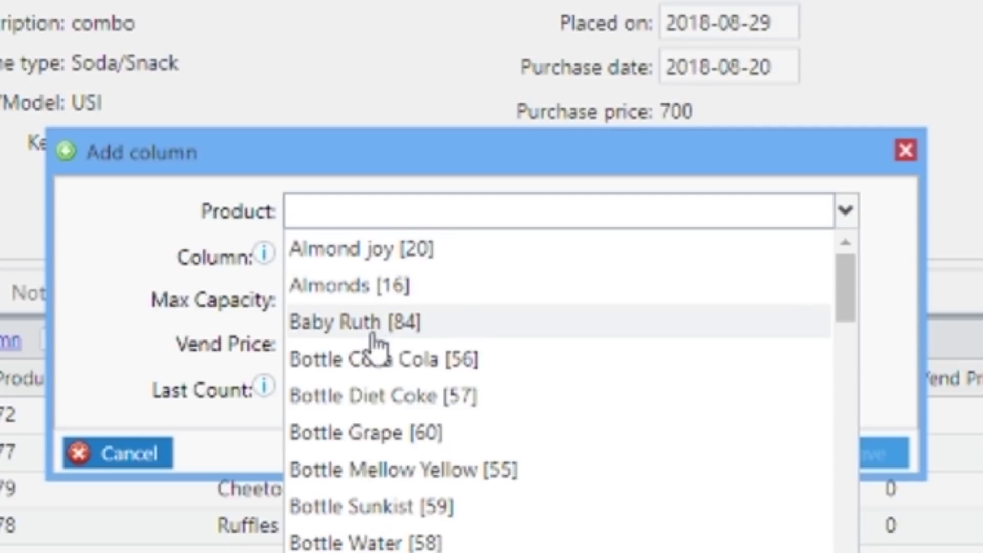
{"action": "left_click", "coordinate": [372, 332]}
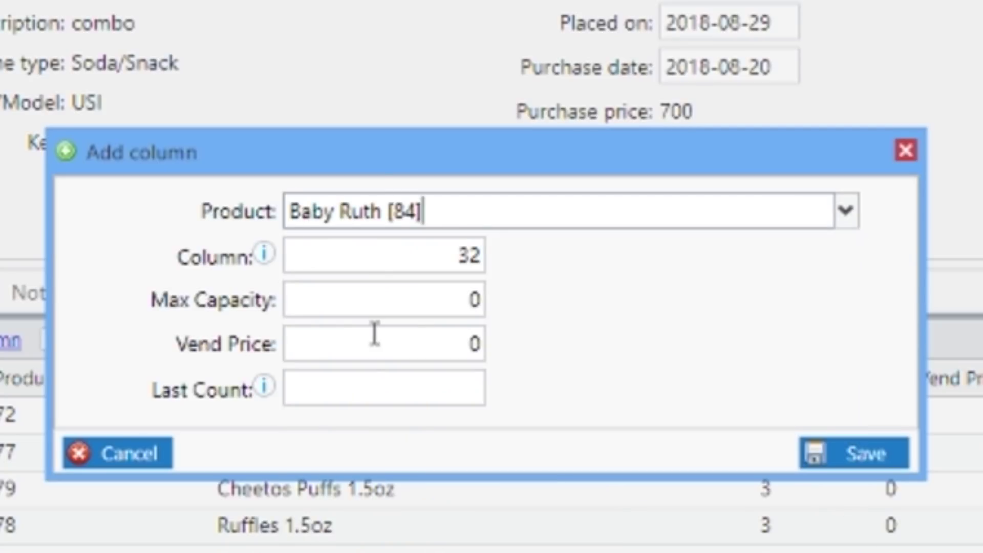
Set the column to G7, max capacity 10 and vend price 1.00
{"action": "double_click", "coordinate": [477, 259]}
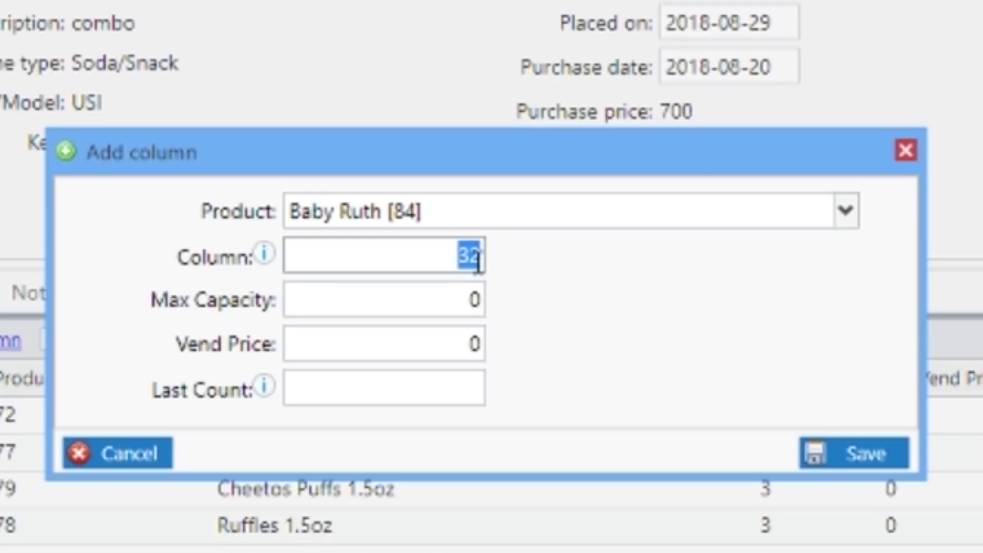
{"action": "type", "text": "97"}
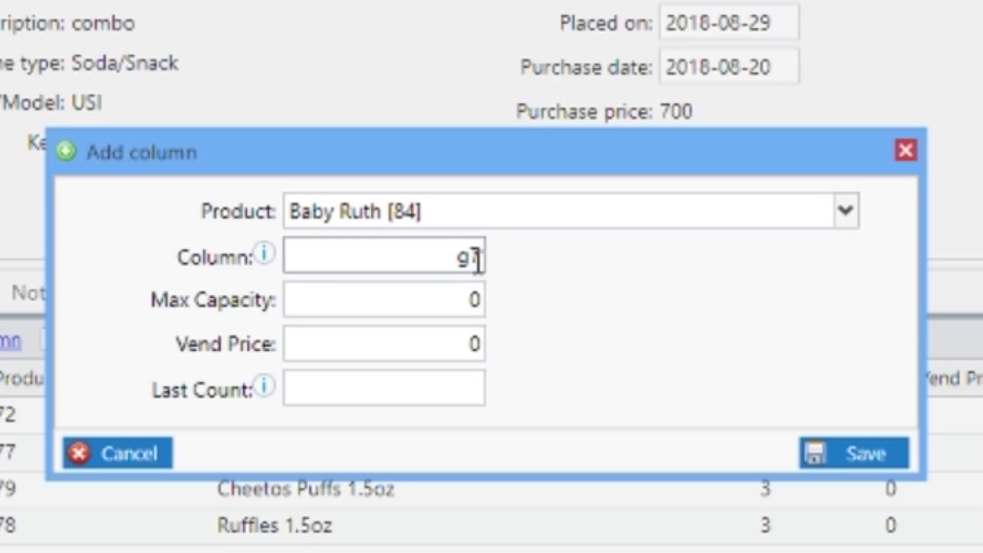
{"action": "key", "text": "BackSpace"}
{"action": "key", "text": "BackSpace"}
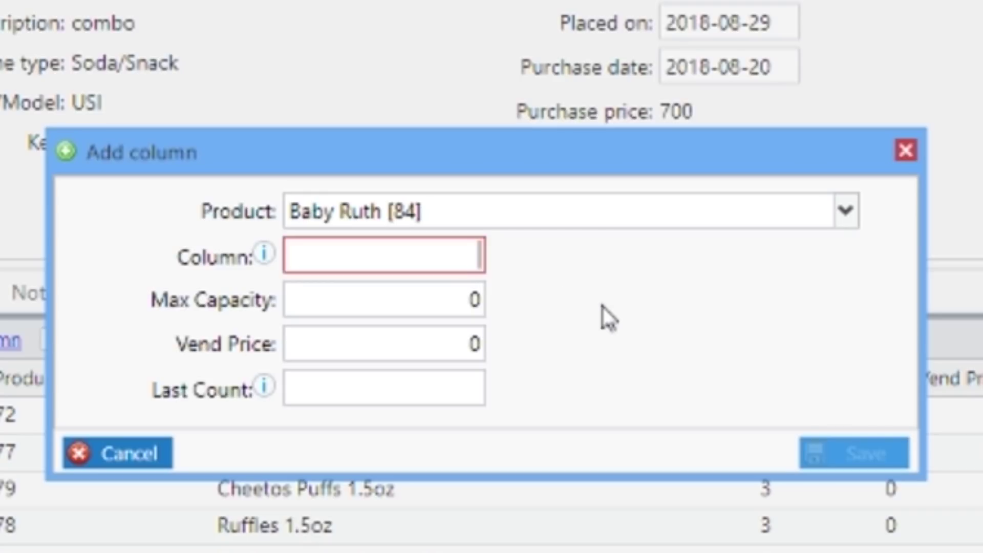
{"action": "type", "text": "G7"}
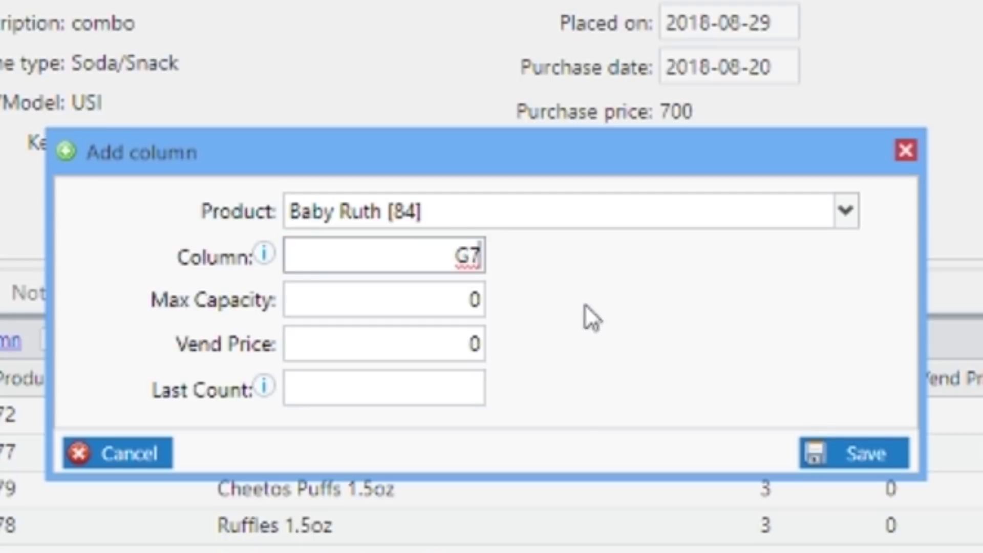
{"action": "left_click", "coordinate": [469, 299]}
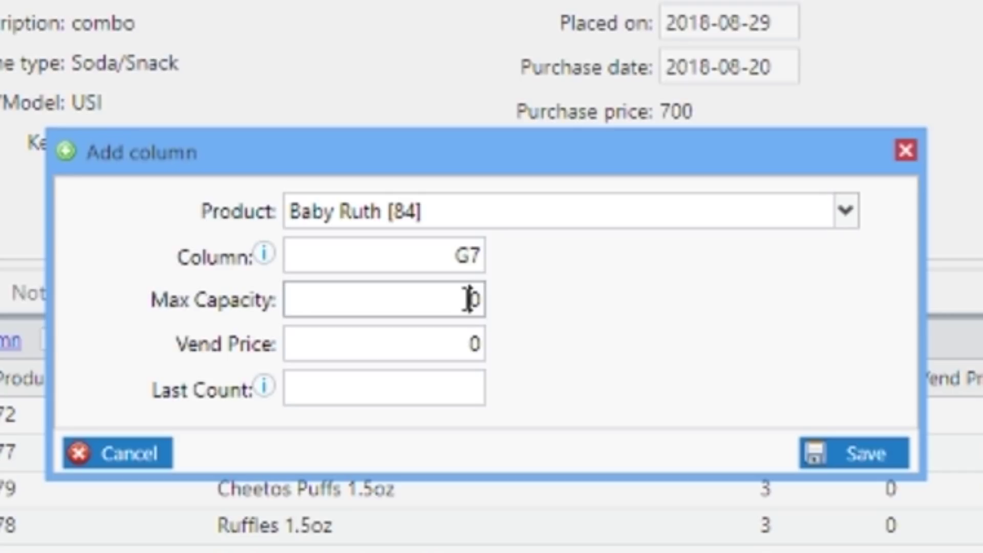
{"action": "left_click", "coordinate": [467, 343]}
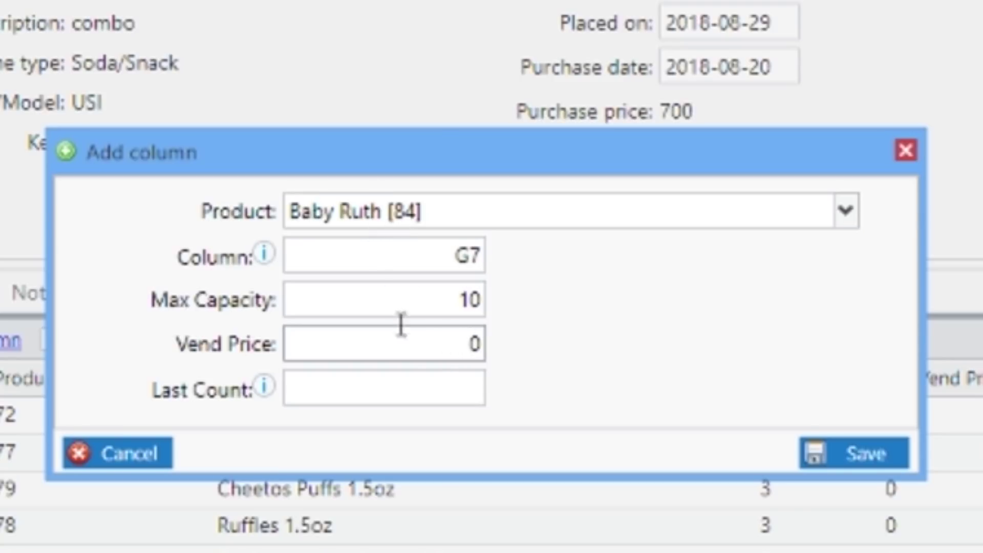
{"action": "type", "text": "1.00"}
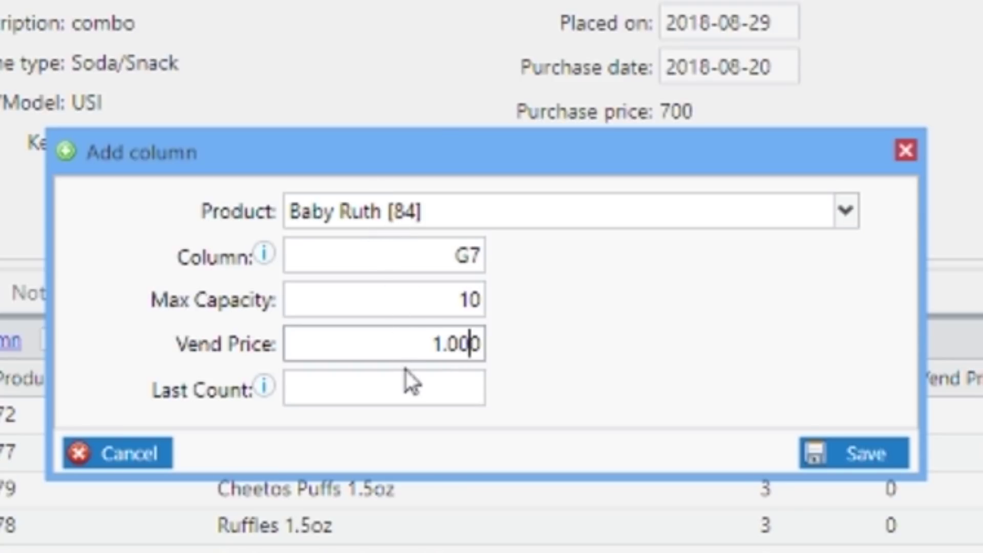
{"action": "key", "text": "Delete"}
Close the Add column form and the combo machine window to return to the Machines list
{"action": "left_click", "coordinate": [906, 151]}
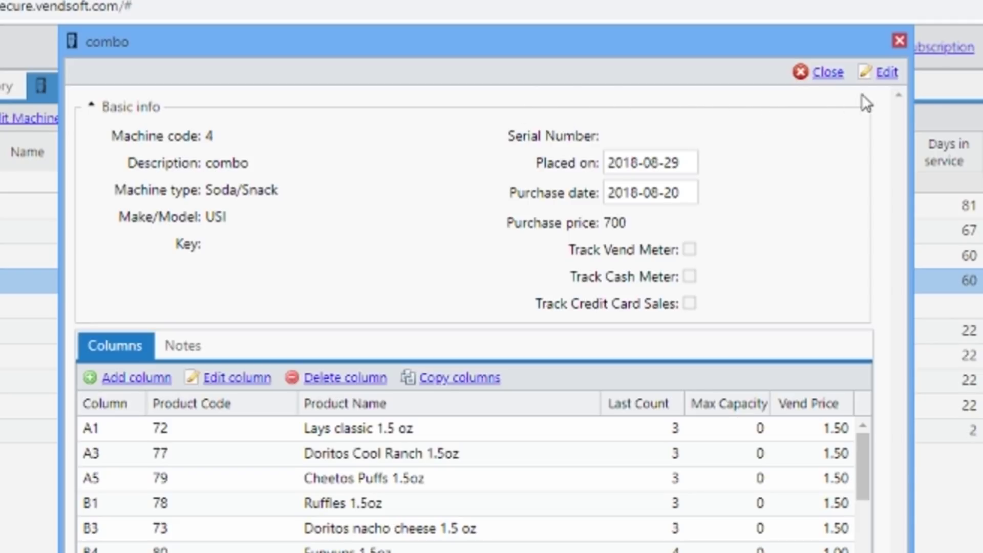
{"action": "left_click", "coordinate": [900, 41]}
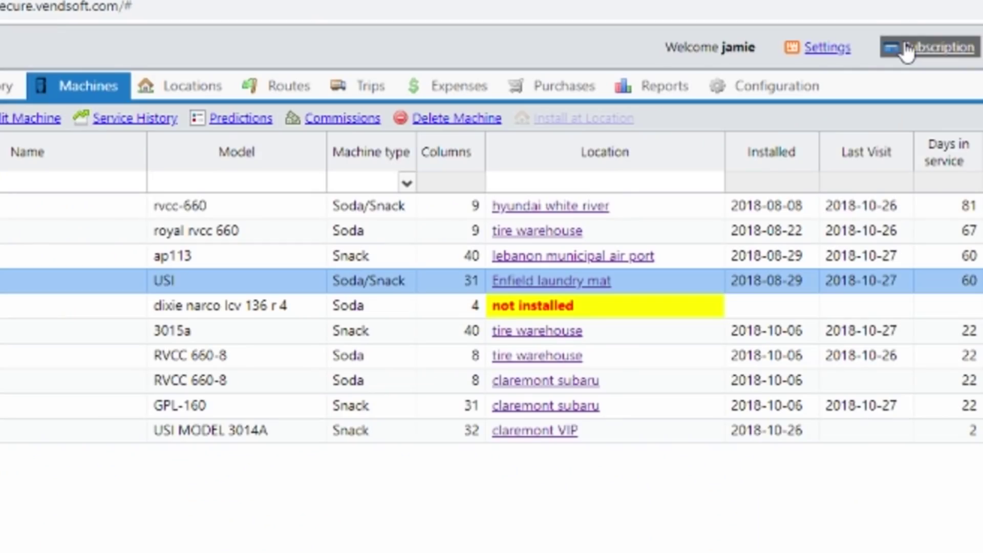